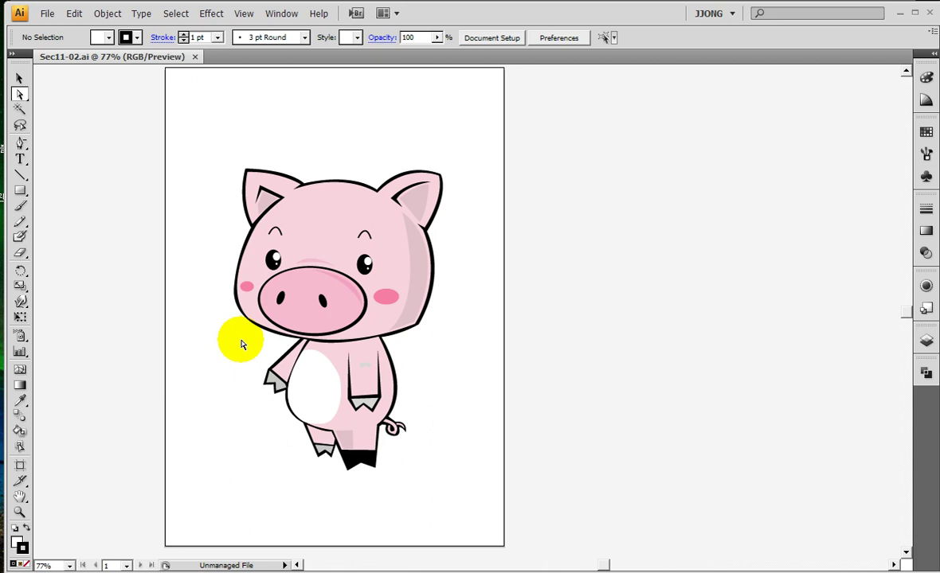
Choose the Direct Selection tool and zoom in on the pig's left ear with a Zoom marquee.
click(20, 77)
drag(20, 94, 70, 104)
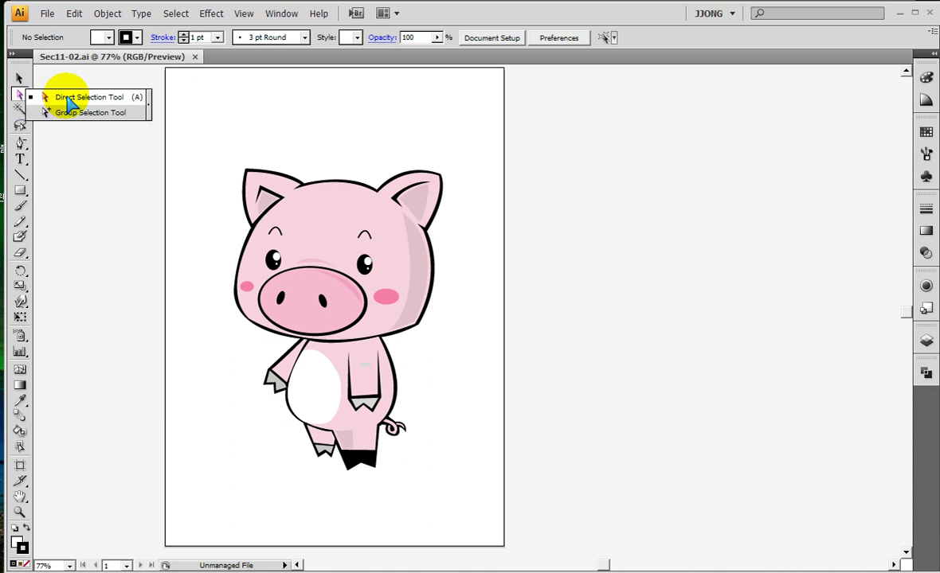
drag(70, 104, 67, 98)
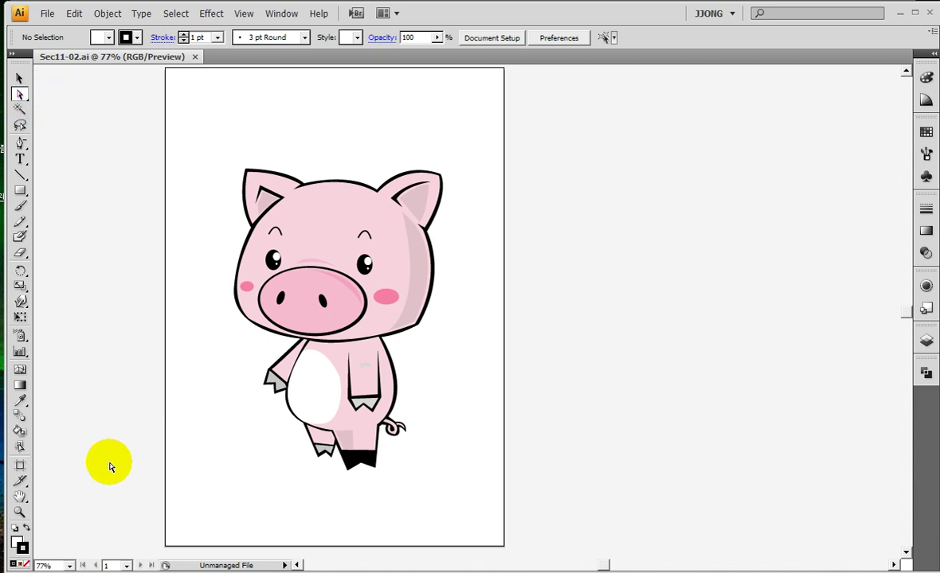
click(20, 513)
drag(196, 138, 323, 244)
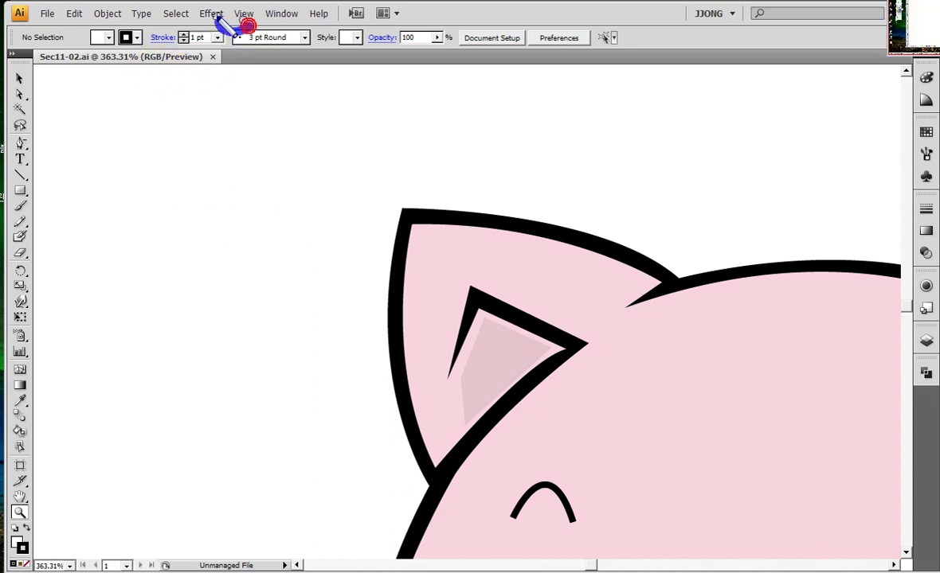
Switch the pig's ear artwork to Outline view from the View menu.
click(243, 14)
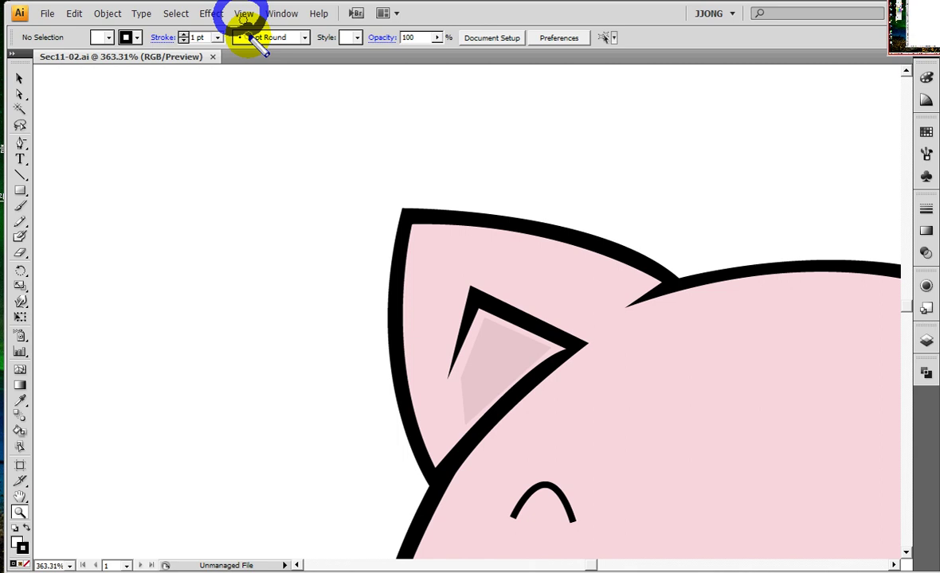
click(243, 15)
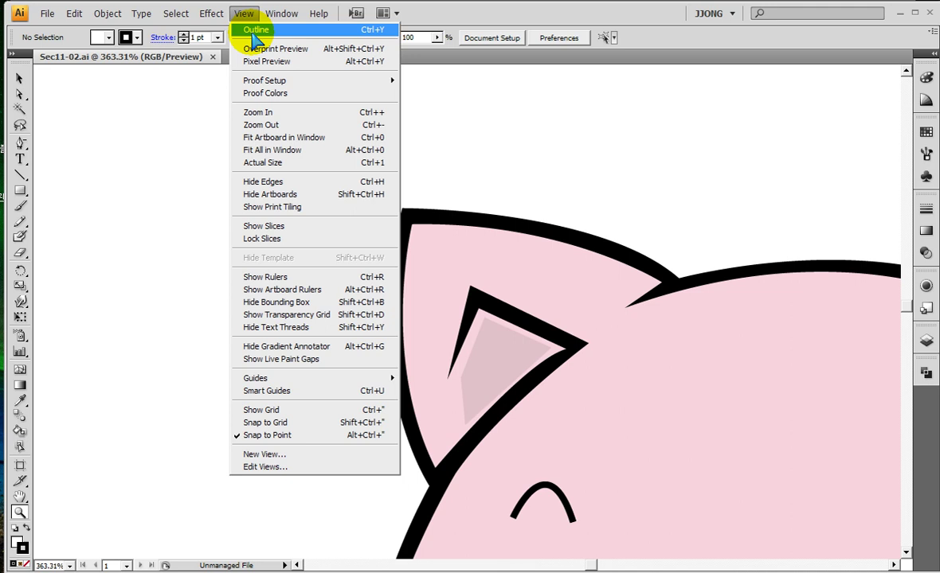
click(255, 30)
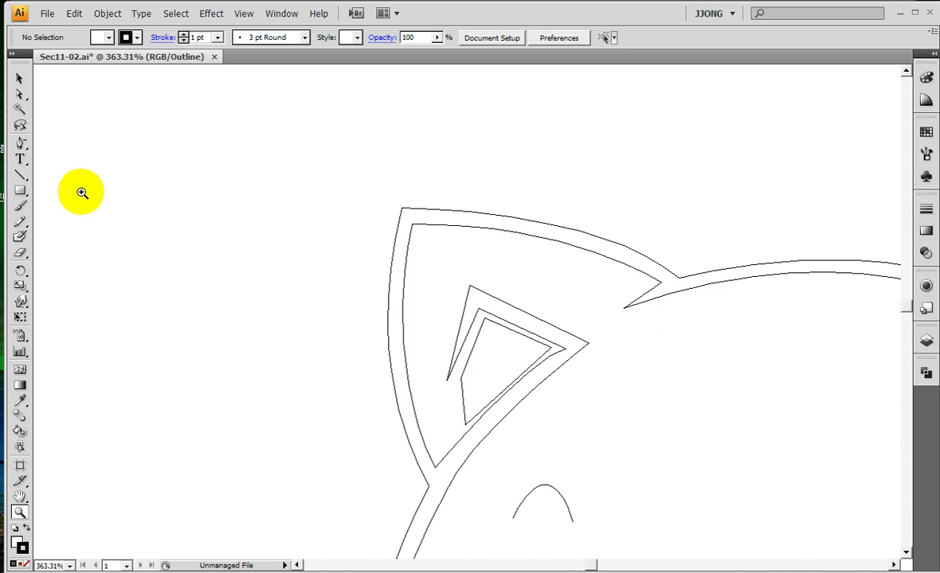
click(241, 16)
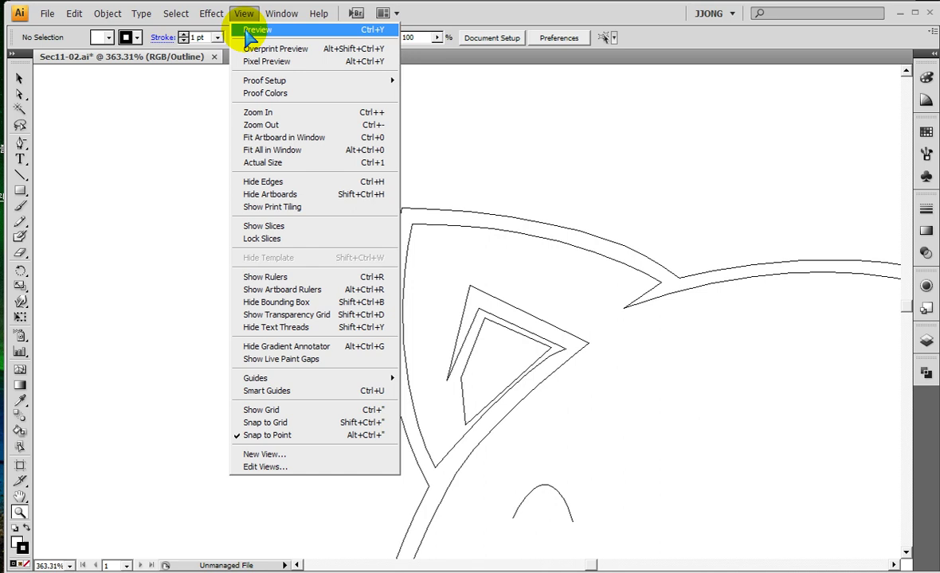
Return to Preview mode, toggling Ctrl+Y between Outline and Preview to compare.
click(249, 36)
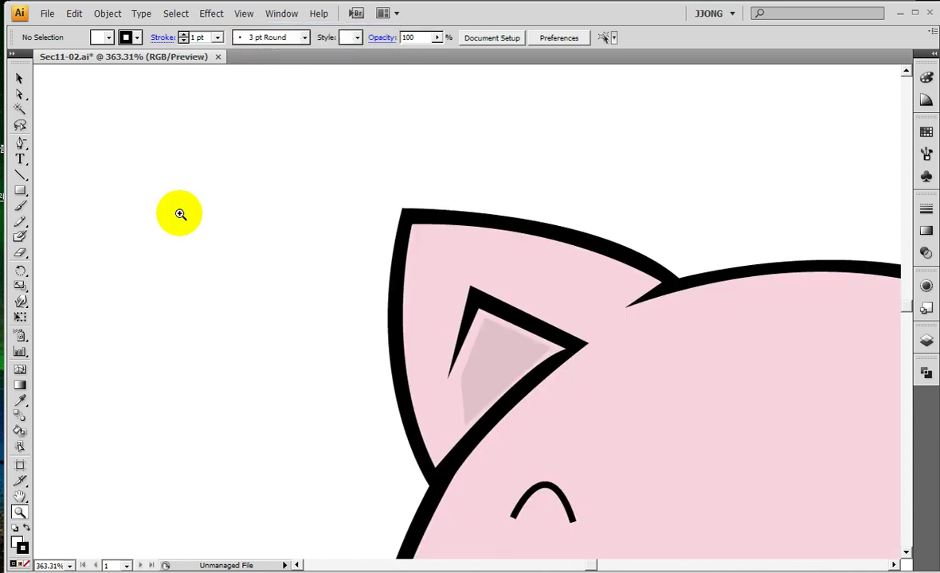
key(ctrl+y)
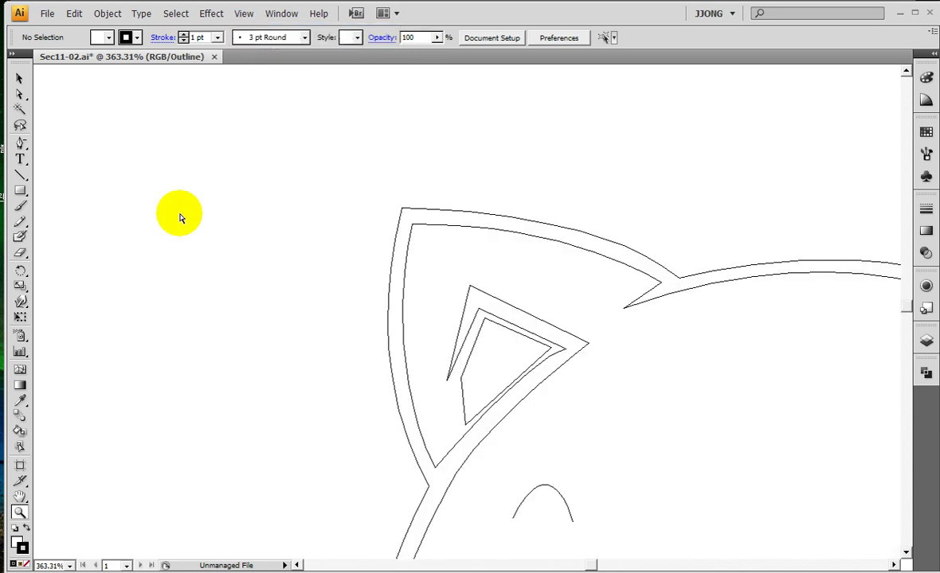
key(ctrl+y)
key(ctrl+y)
key(ctrl+y)
key(ctrl+y)
key(ctrl+y)
key(ctrl+y)
key(ctrl+y)
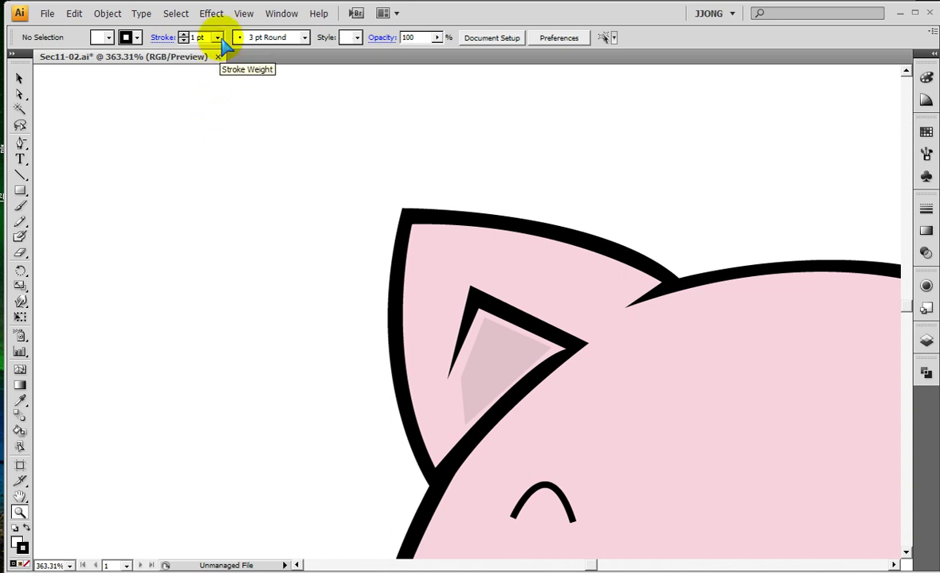
click(244, 13)
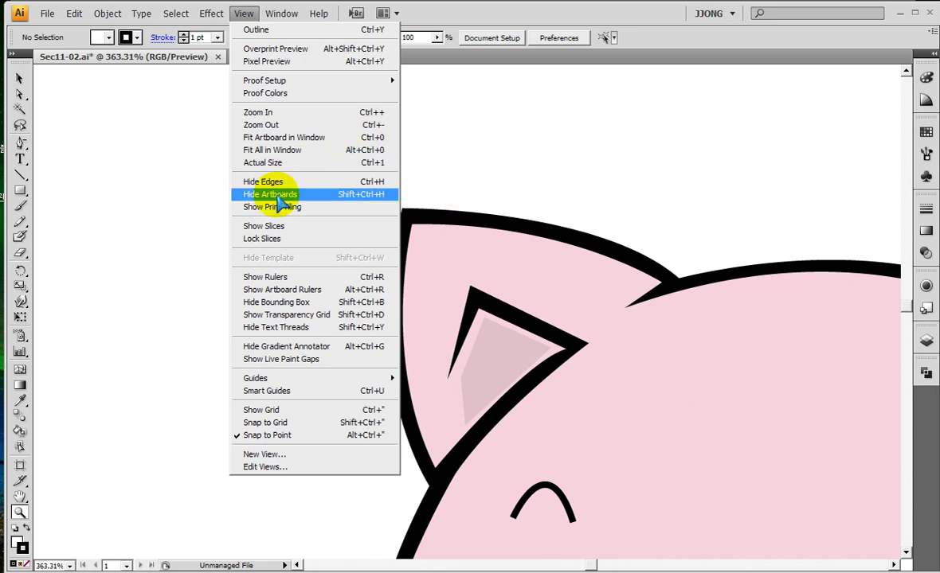
Zoom in close on the left ear's top and centre the ear corner.
click(633, 129)
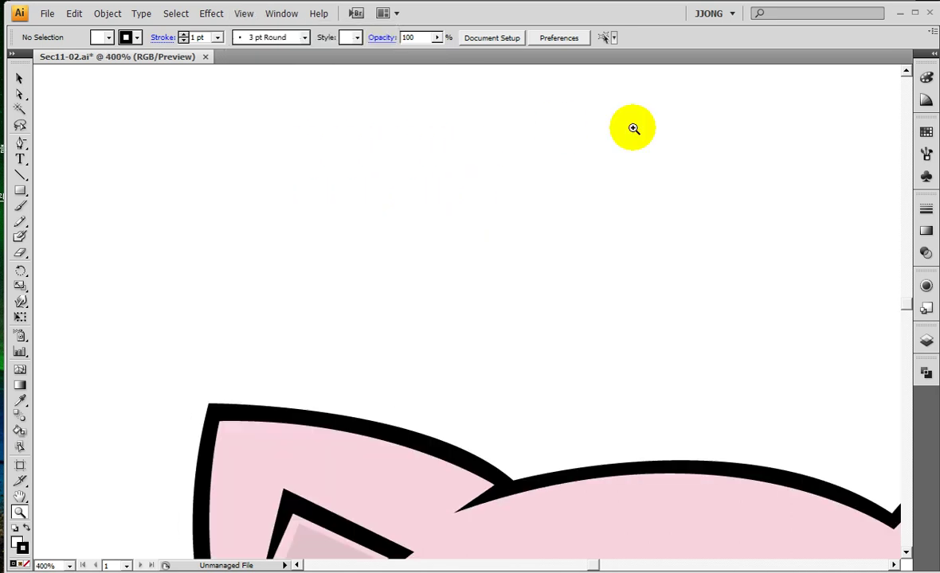
key(ctrl+1)
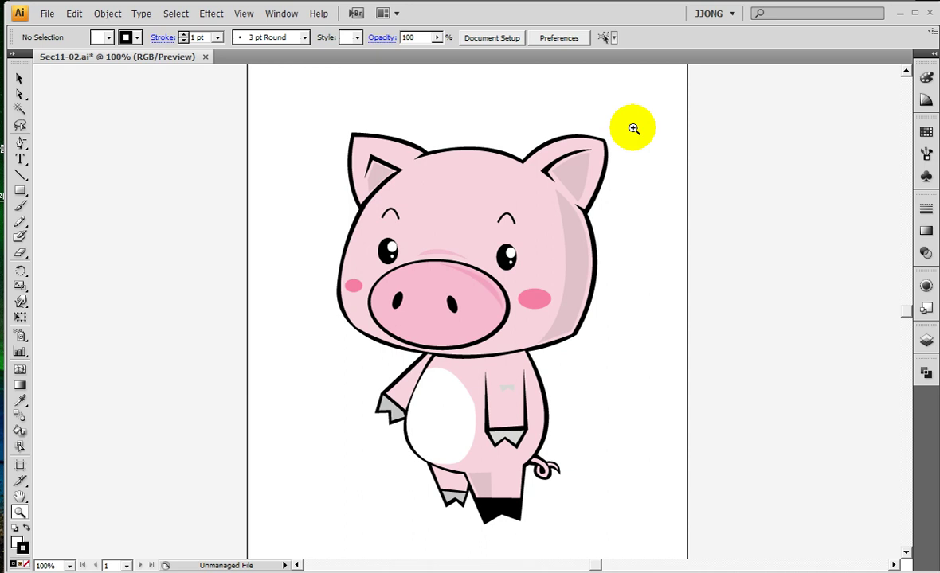
drag(310, 114, 374, 171)
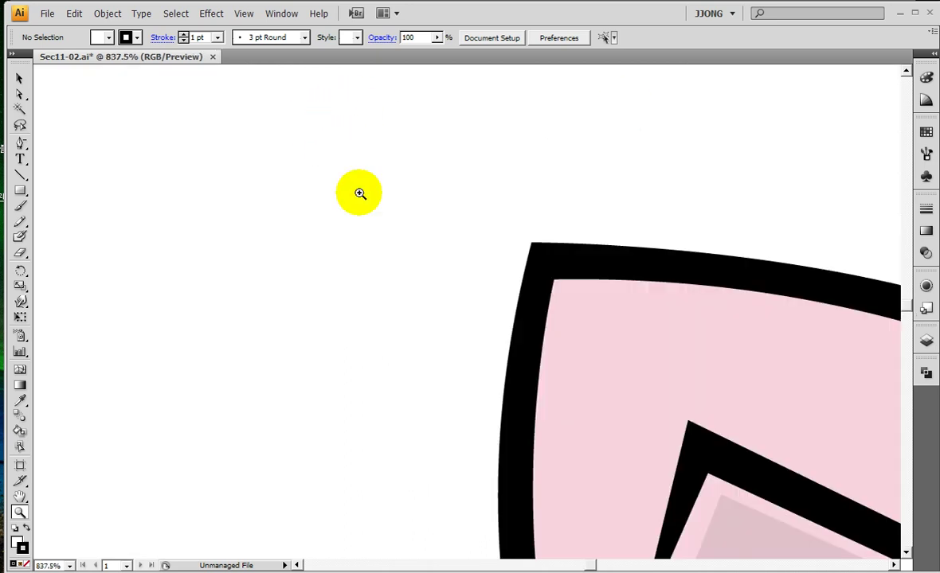
drag(335, 242, 251, 241)
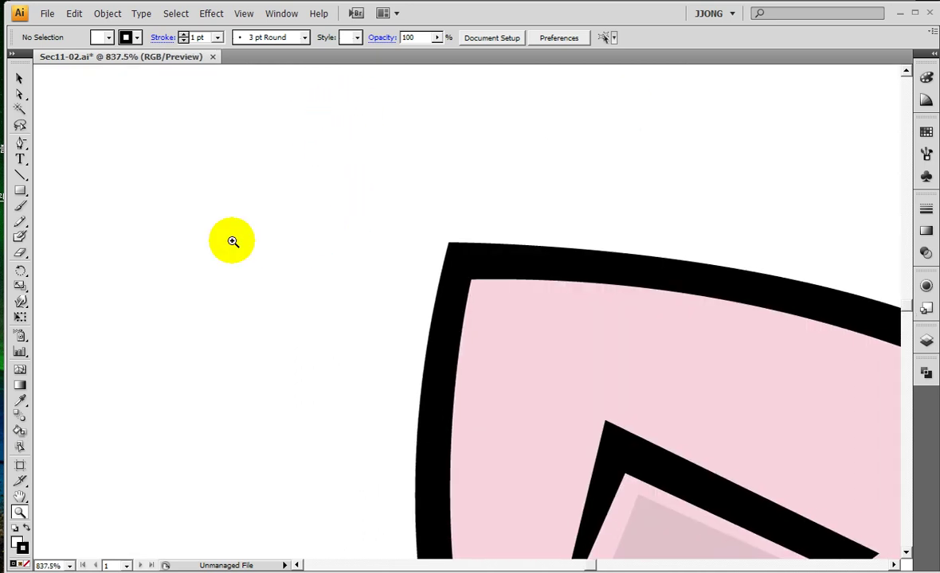
Switch to Outline view and frame the pig's head with both ears.
key(ctrl+y)
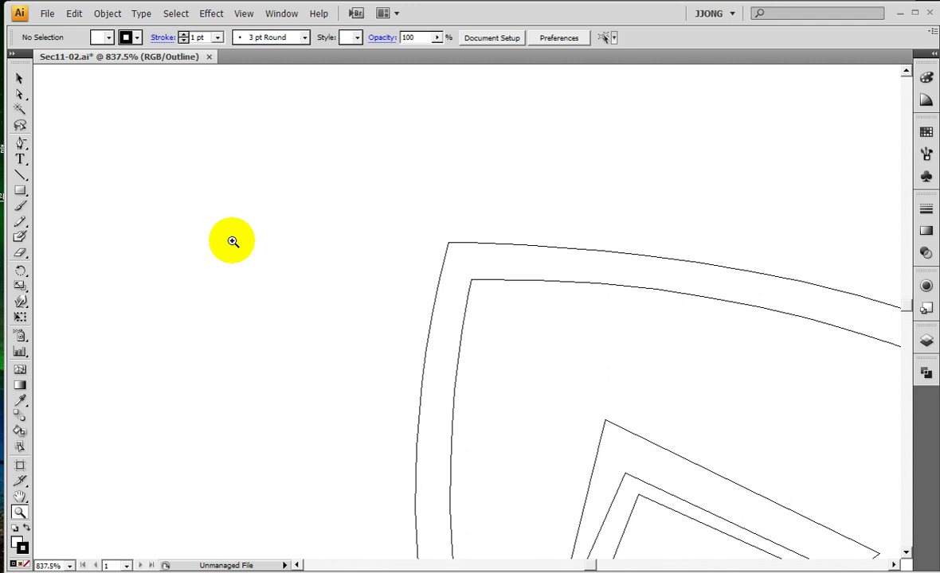
scroll(233, 241, down, 8)
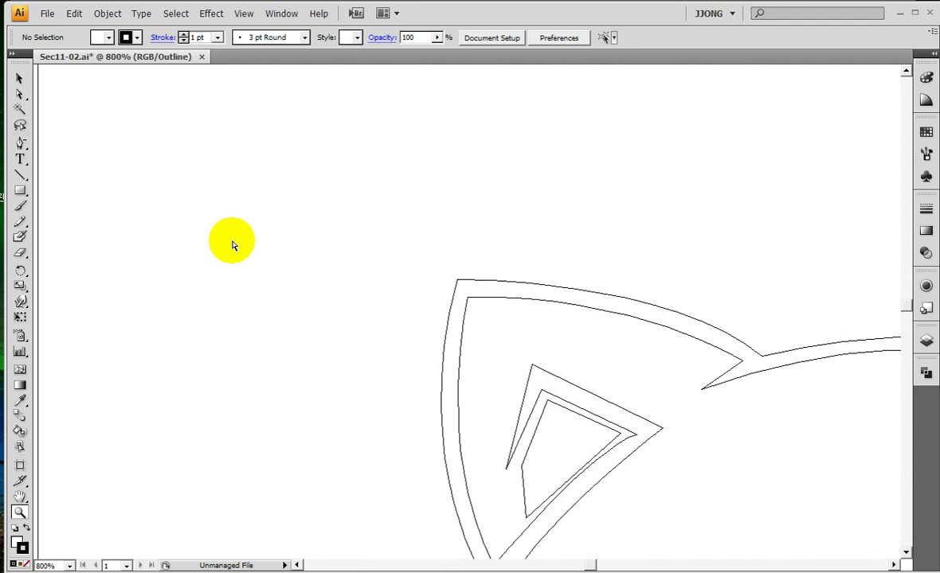
scroll(232, 245, down, 3)
scroll(232, 245, down, 3)
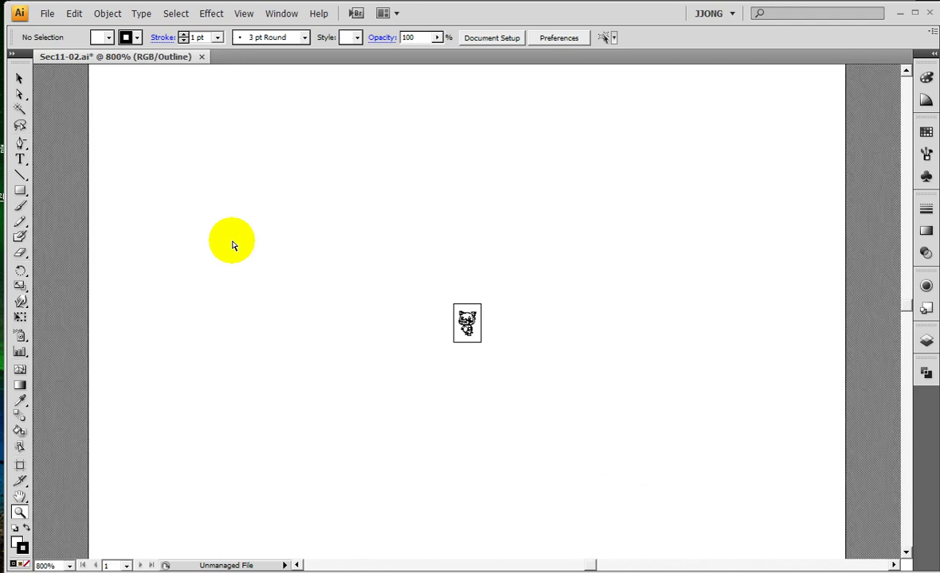
scroll(232, 245, down, 2)
key(ctrl+plus)
key(ctrl+plus)
key(ctrl+plus)
key(ctrl+plus)
key(ctrl+plus)
key(ctrl+plus)
key(ctrl+plus)
key(ctrl+plus)
key(ctrl+plus)
key(ctrl+plus)
key(ctrl+plus)
mouse_move(242, 210)
mouse_down()
mouse_move(361, 410)
mouse_move(411, 445)
mouse_move(404, 481)
mouse_move(370, 495)
mouse_up()
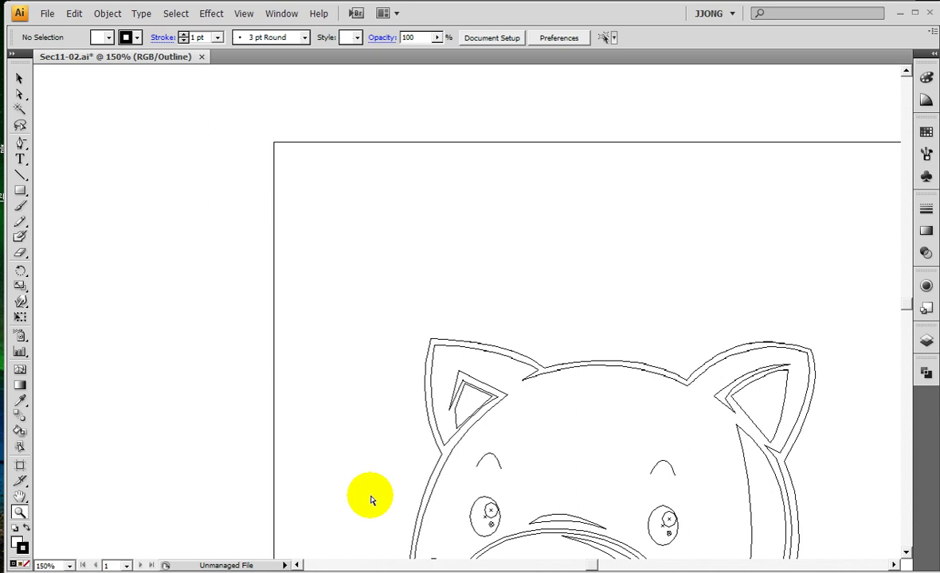
Zoom and pan to the left ear's top corner, then pick the Direct Selection tool.
key(ctrl+plus)
key(ctrl+plus)
key(ctrl+plus)
key(ctrl+plus)
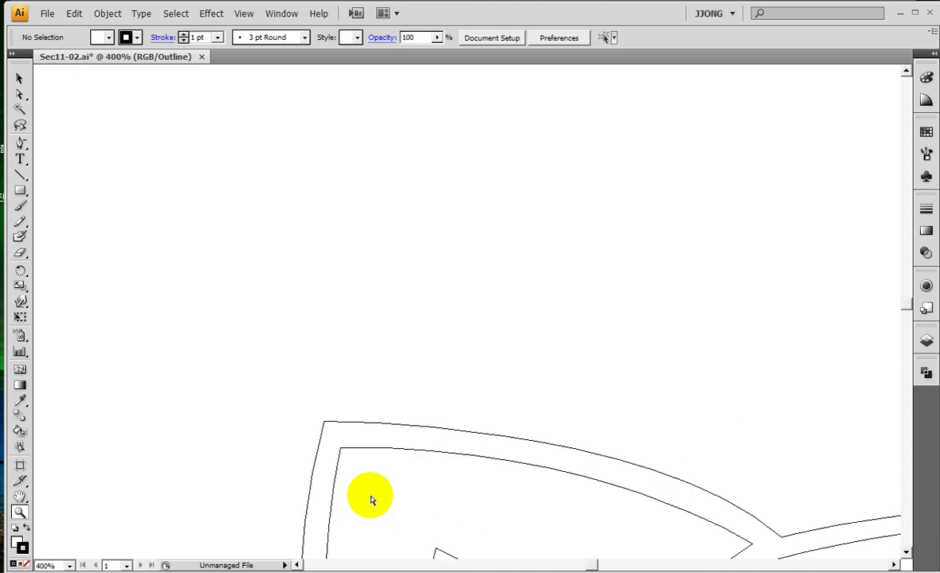
drag(340, 508, 470, 403)
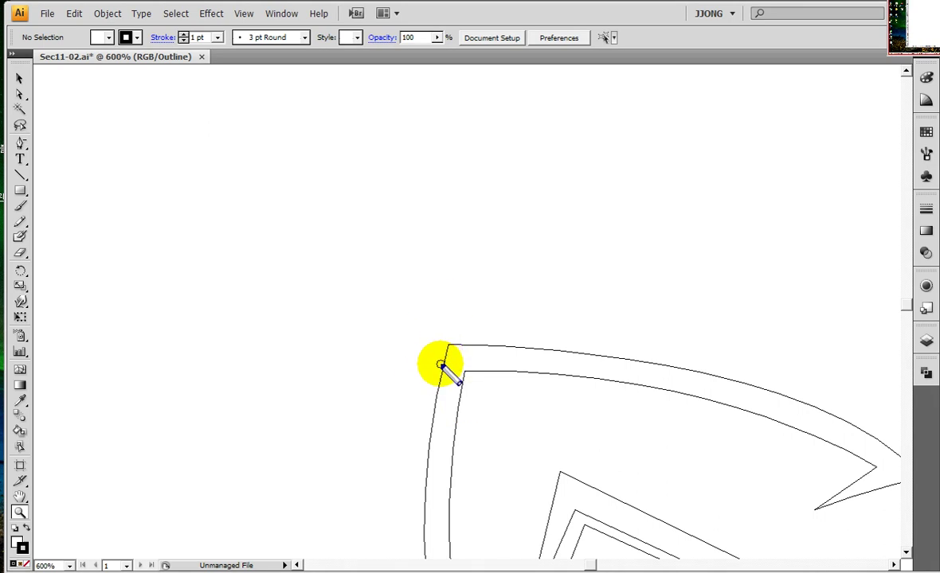
mouse_move(444, 347)
mouse_down()
mouse_move(589, 348)
mouse_move(444, 350)
mouse_move(440, 447)
mouse_move(428, 463)
mouse_up()
key(Escape)
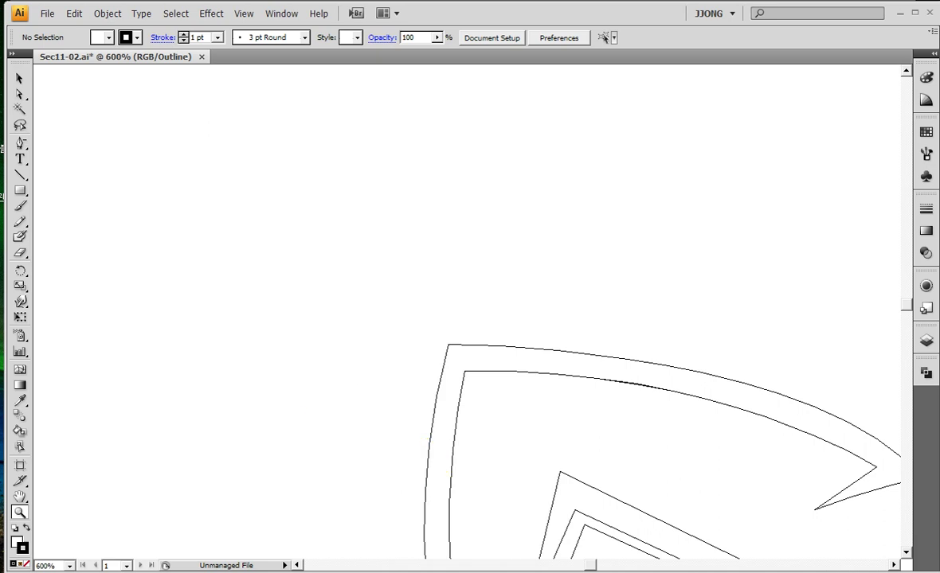
click(20, 94)
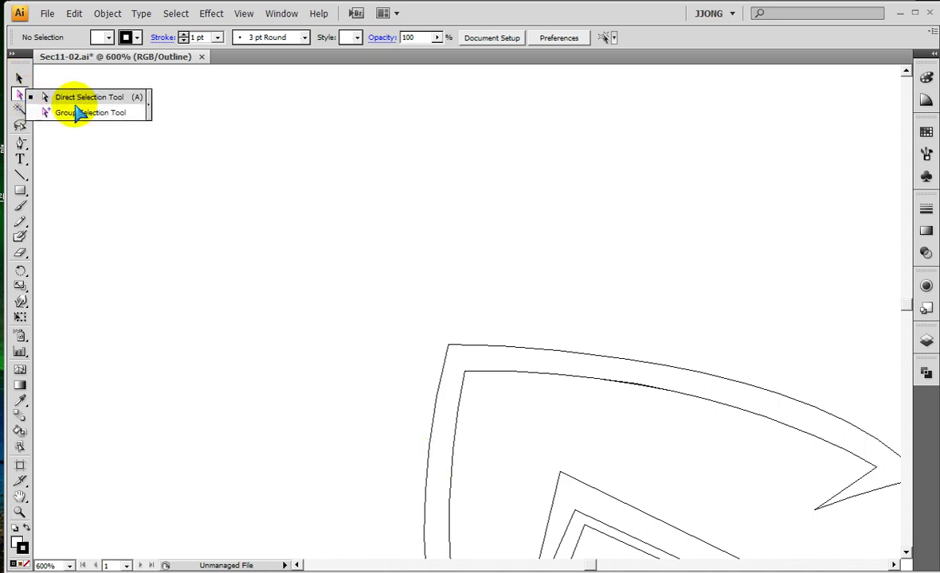
click(83, 99)
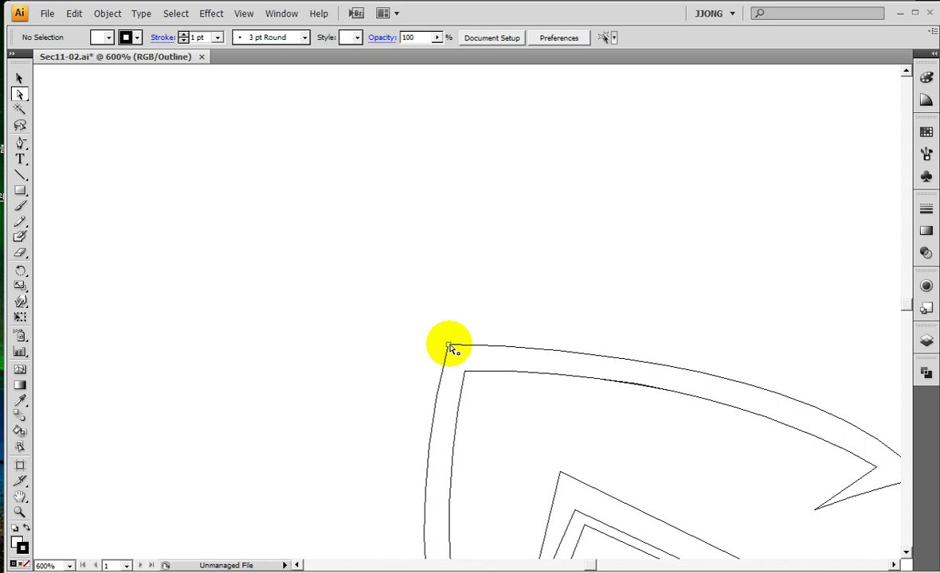
mouse_move(185, 177)
mouse_down()
mouse_move(185, 273)
mouse_move(319, 288)
mouse_up()
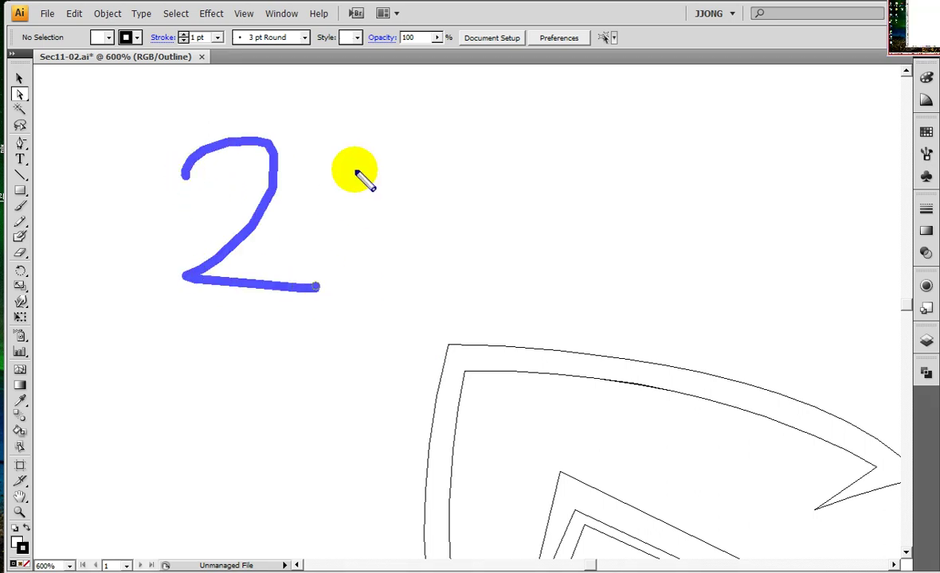
mouse_move(355, 261)
mouse_down()
mouse_move(352, 145)
mouse_move(364, 267)
mouse_up()
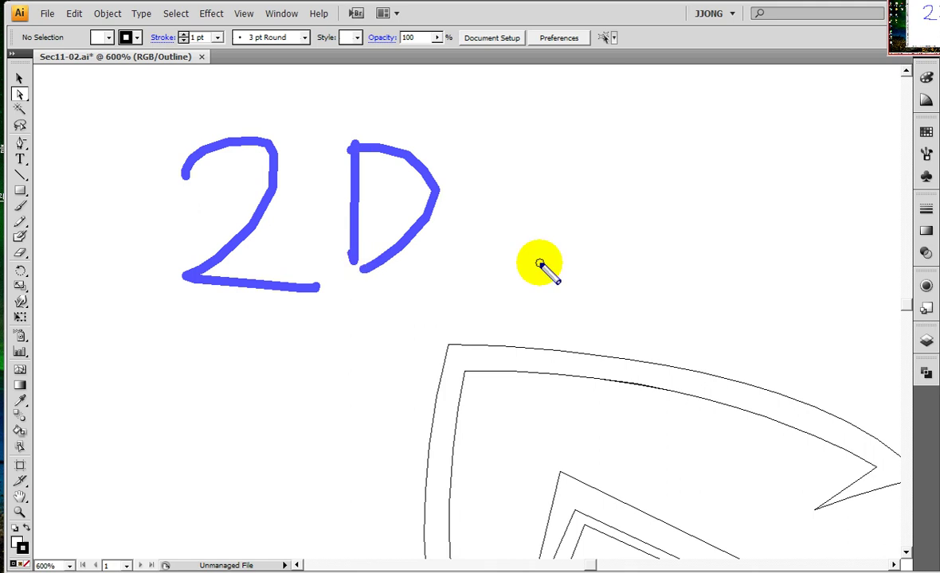
mouse_move(201, 367)
mouse_down()
mouse_move(293, 370)
mouse_move(305, 388)
mouse_up()
mouse_move(320, 341)
mouse_down()
mouse_move(320, 446)
mouse_move(389, 452)
mouse_up()
click(484, 227)
mouse_move(442, 247)
mouse_down()
mouse_move(542, 243)
mouse_move(522, 268)
mouse_up()
drag(686, 168, 673, 266)
mouse_move(774, 288)
mouse_down()
mouse_move(783, 159)
mouse_move(760, 305)
mouse_move(745, 302)
mouse_up()
drag(480, 84, 434, 567)
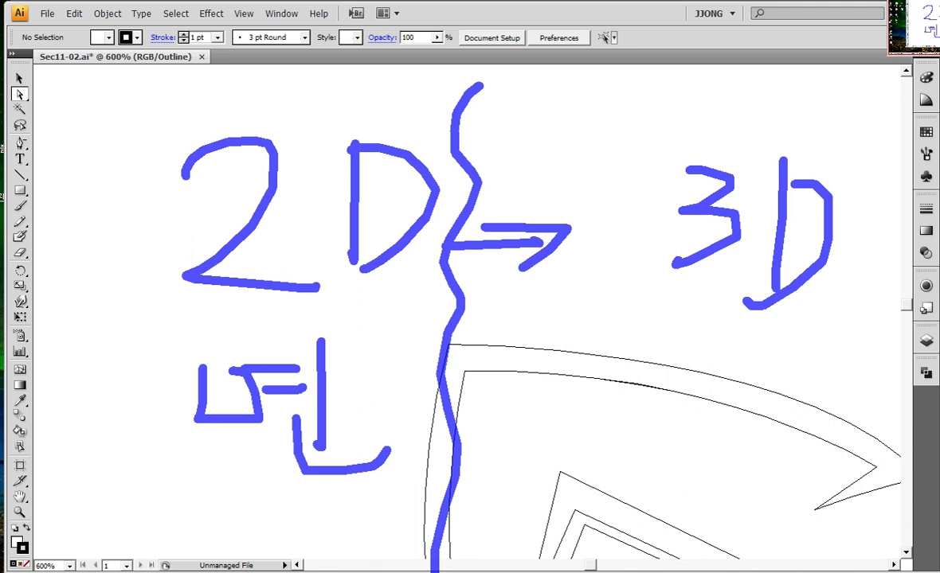
key(Escape)
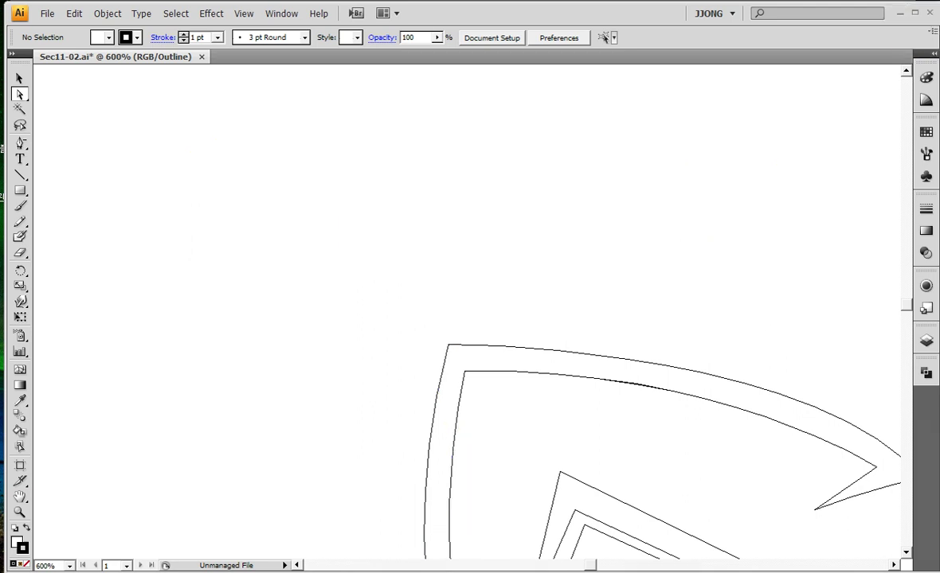
Select the ear's top corner anchor and frame it in the view.
click(448, 348)
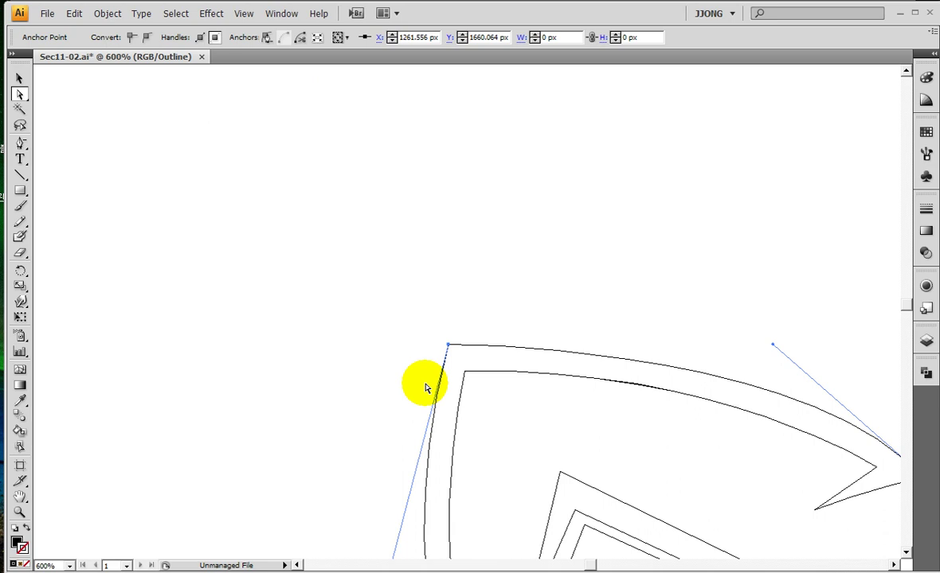
mouse_move(506, 357)
mouse_down()
mouse_move(383, 194)
mouse_move(336, 153)
mouse_up()
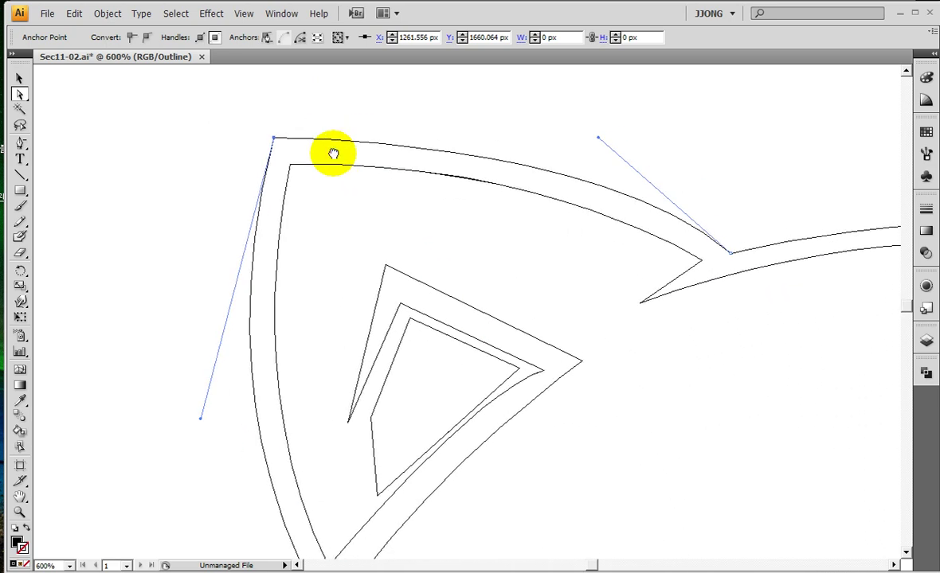
click(274, 140)
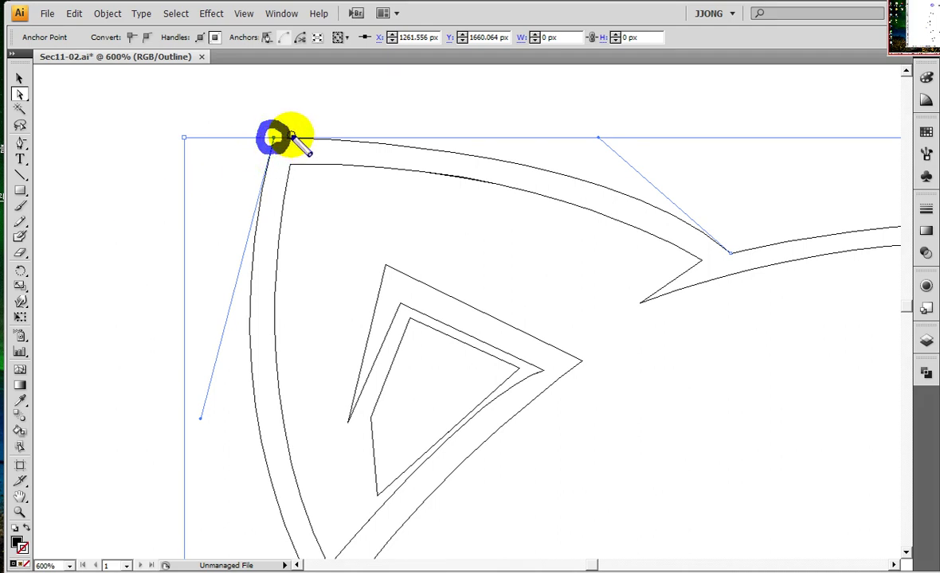
mouse_move(273, 140)
mouse_down()
mouse_move(367, 142)
mouse_move(547, 169)
mouse_move(718, 236)
mouse_move(733, 247)
mouse_move(723, 258)
mouse_move(752, 255)
mouse_move(709, 224)
mouse_up()
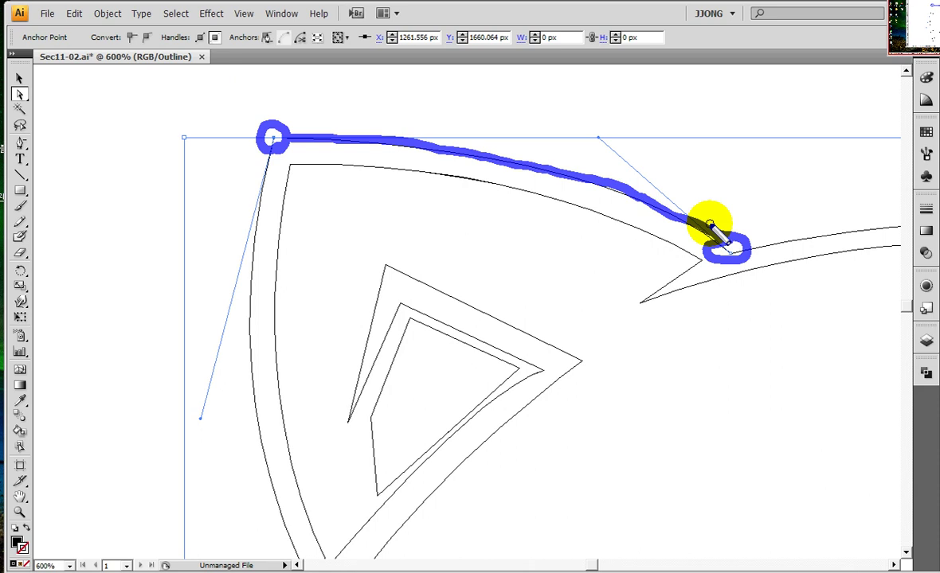
drag(425, 333, 610, 487)
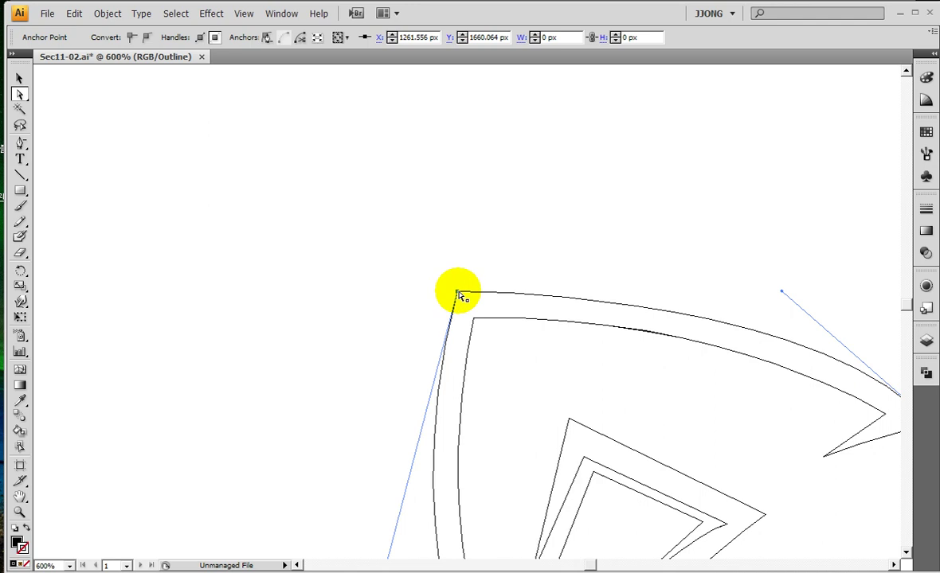
key(ctrl+minus)
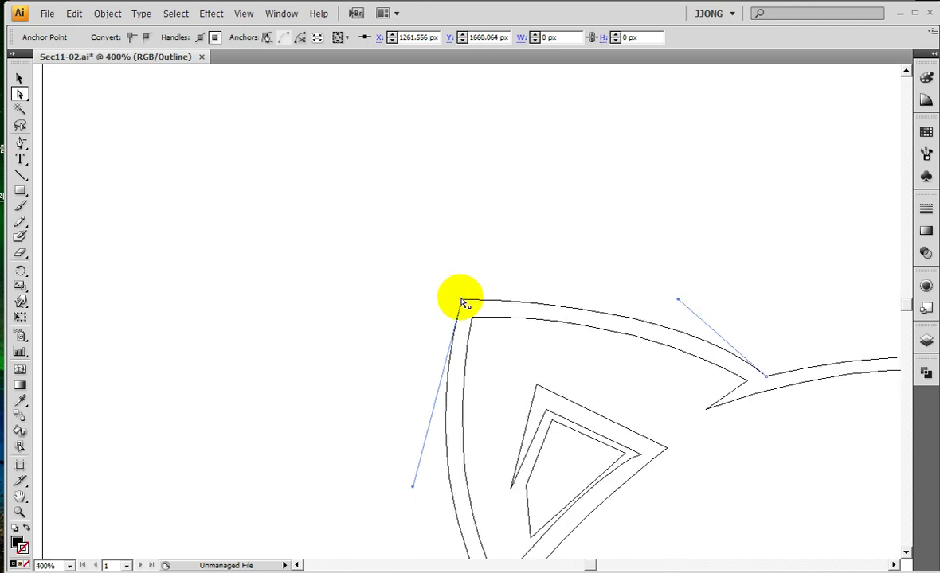
Drag the top corner anchor up and left to about X 1205.25 px, Y 1726.896 px.
drag(464, 303, 295, 106)
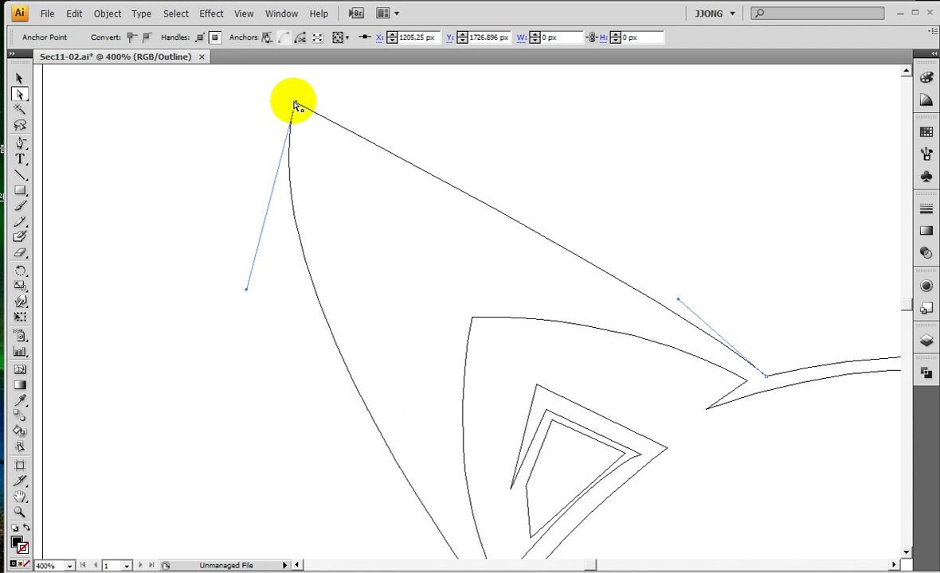
drag(347, 141, 358, 179)
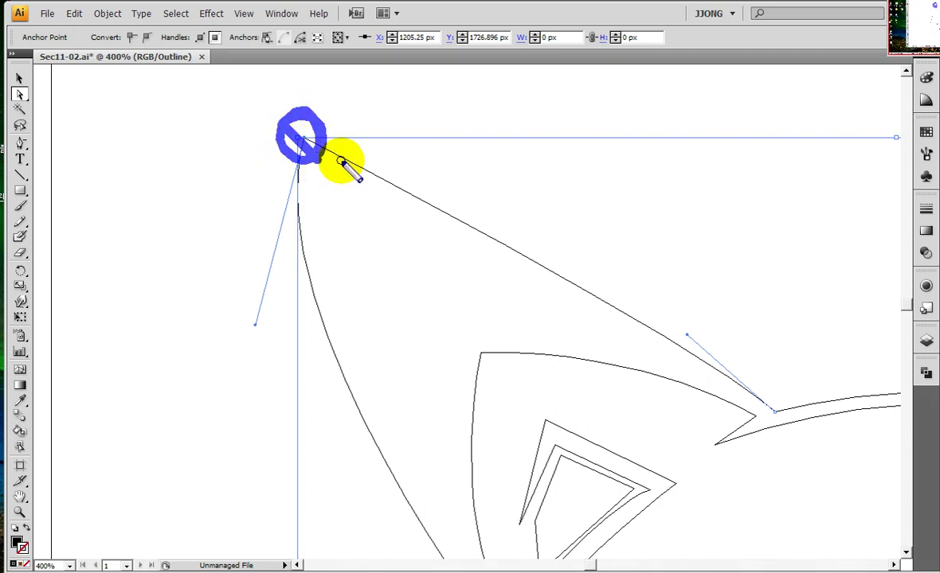
mouse_move(317, 139)
mouse_down()
mouse_move(540, 260)
mouse_move(767, 417)
mouse_move(724, 390)
mouse_up()
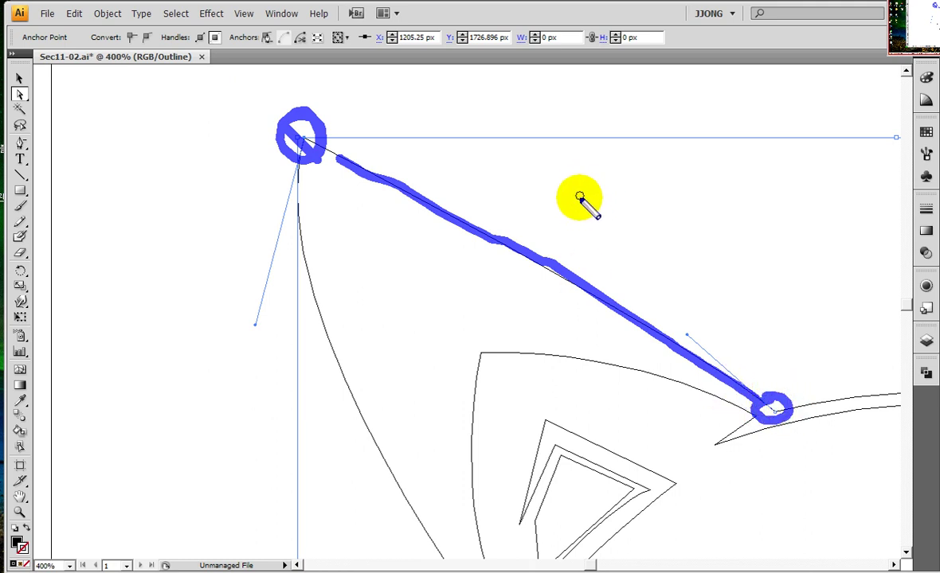
mouse_move(581, 168)
mouse_down()
mouse_move(605, 195)
mouse_move(634, 201)
mouse_up()
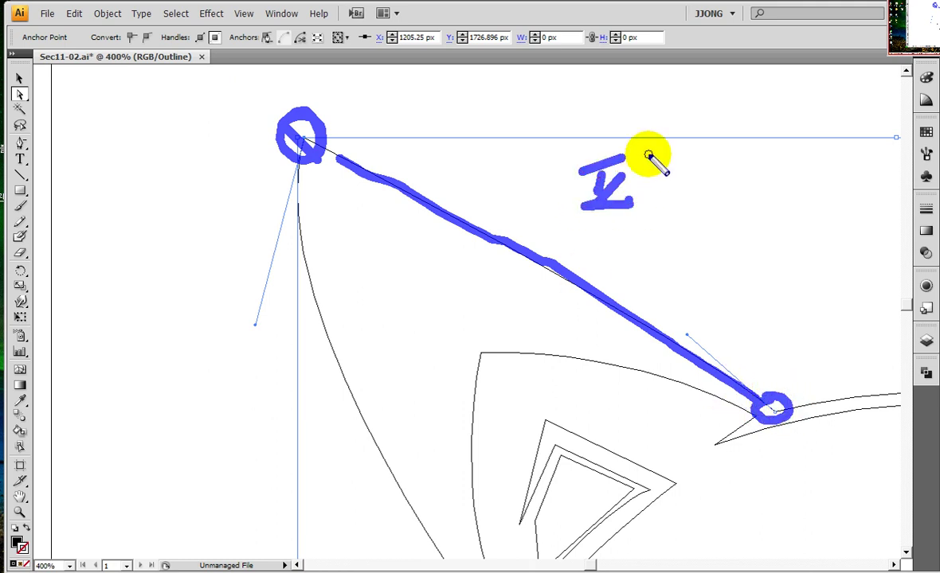
drag(640, 156, 637, 253)
mouse_move(681, 151)
mouse_down()
mouse_move(682, 191)
mouse_move(741, 190)
mouse_move(692, 216)
mouse_up()
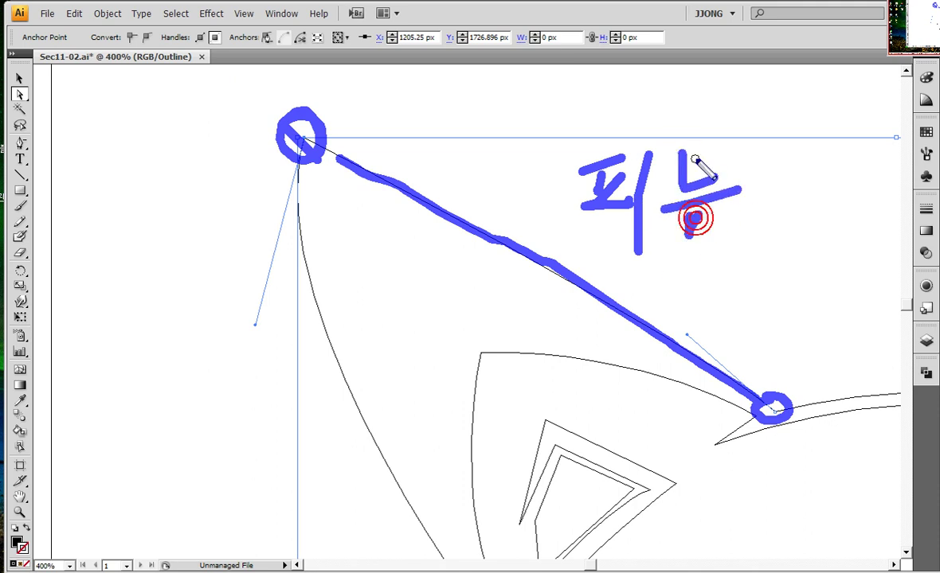
drag(723, 149, 682, 150)
drag(701, 212, 697, 215)
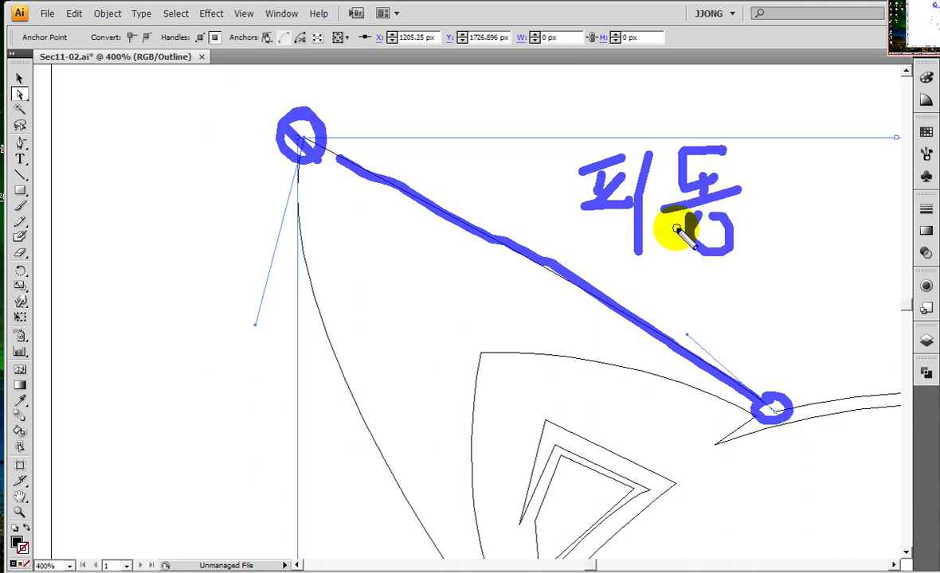
drag(568, 187, 729, 245)
key(Escape)
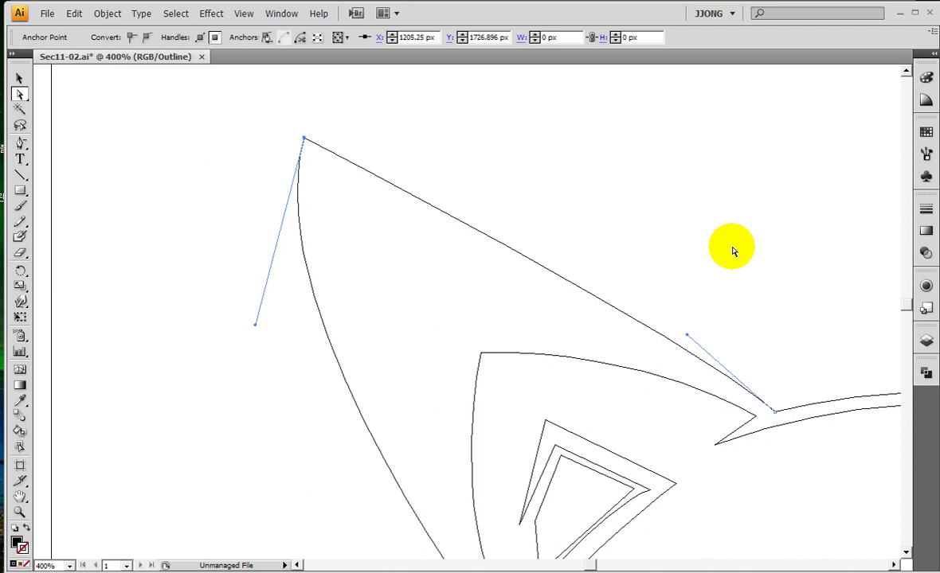
drag(322, 113, 323, 149)
key(Escape)
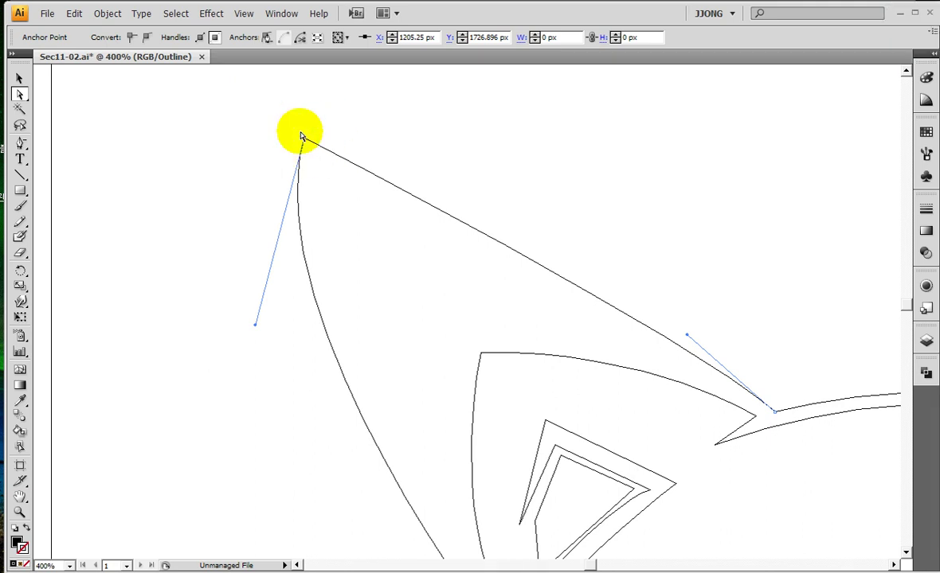
key(ctrl+minus)
key(ctrl+minus)
key(ctrl+minus)
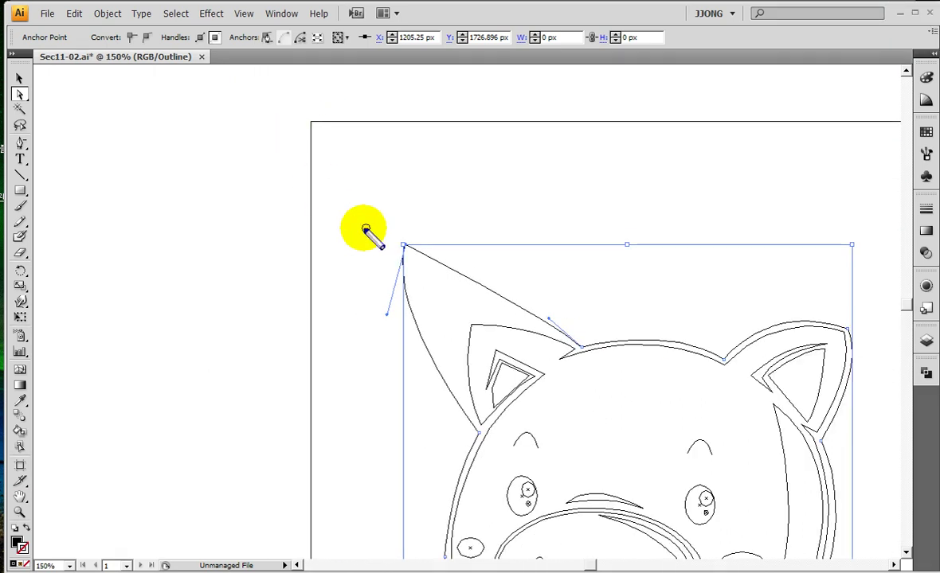
mouse_move(399, 253)
mouse_down()
mouse_move(380, 367)
mouse_move(399, 415)
mouse_move(474, 415)
mouse_up()
drag(409, 353, 443, 381)
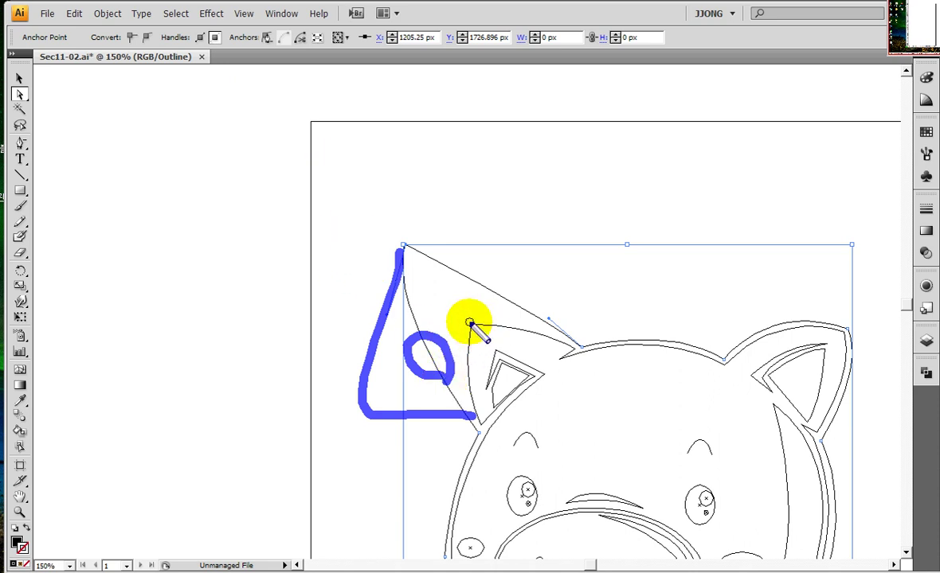
mouse_move(466, 319)
mouse_down()
mouse_move(404, 231)
mouse_move(455, 253)
mouse_move(366, 408)
mouse_up()
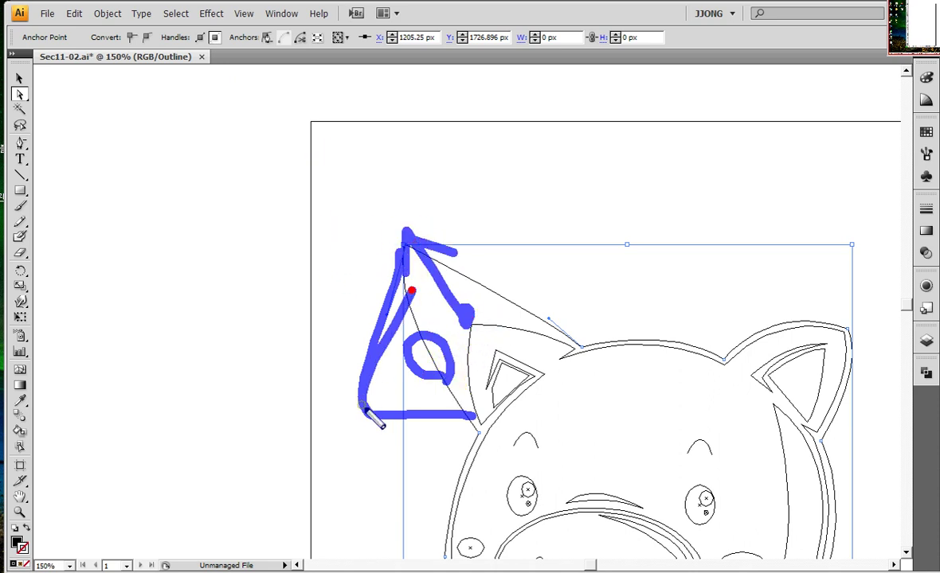
key(Escape)
click(20, 512)
Zoom to 300% around the ear and pick the Direct Selection tool from the flyout.
drag(290, 199, 505, 411)
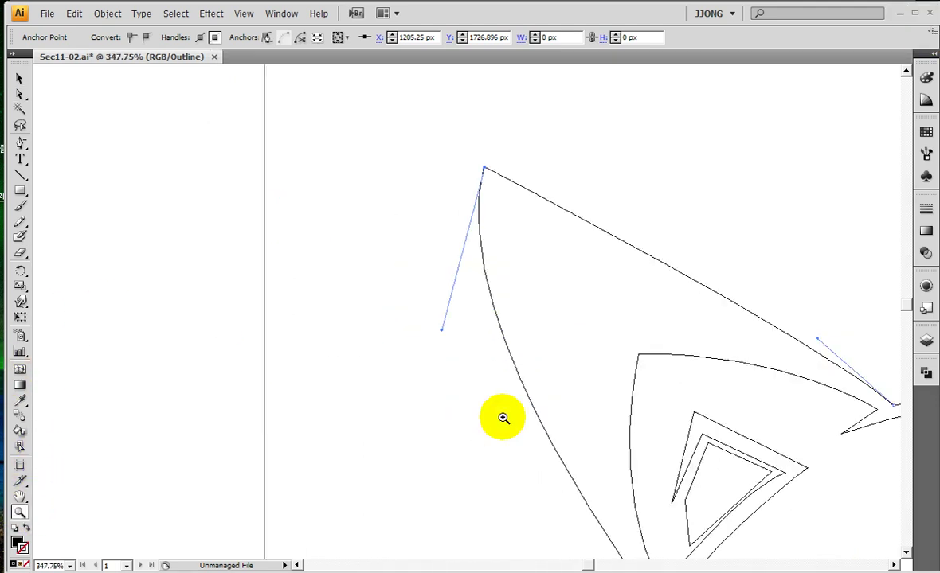
mouse_move(449, 347)
mouse_down()
mouse_move(442, 315)
mouse_move(446, 352)
mouse_up()
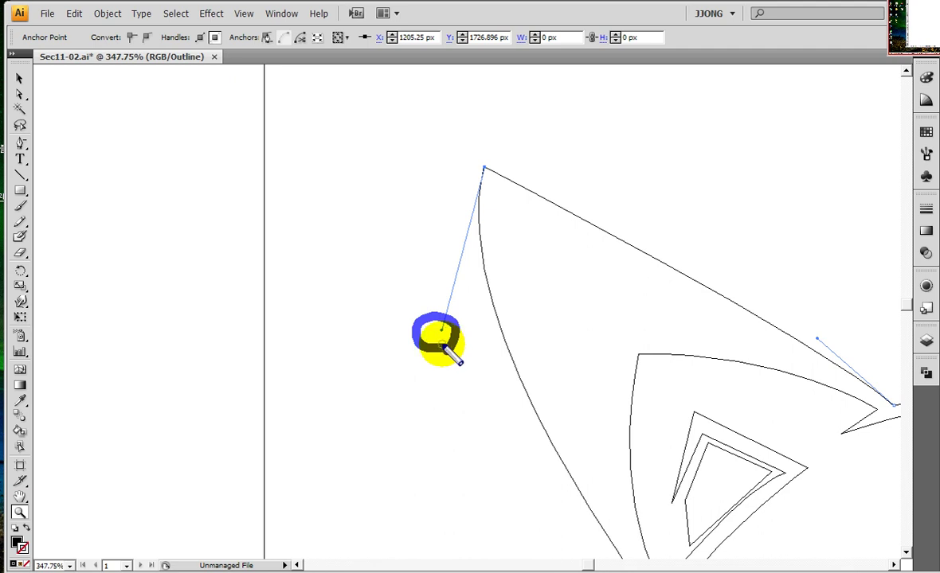
alt+click(442, 343)
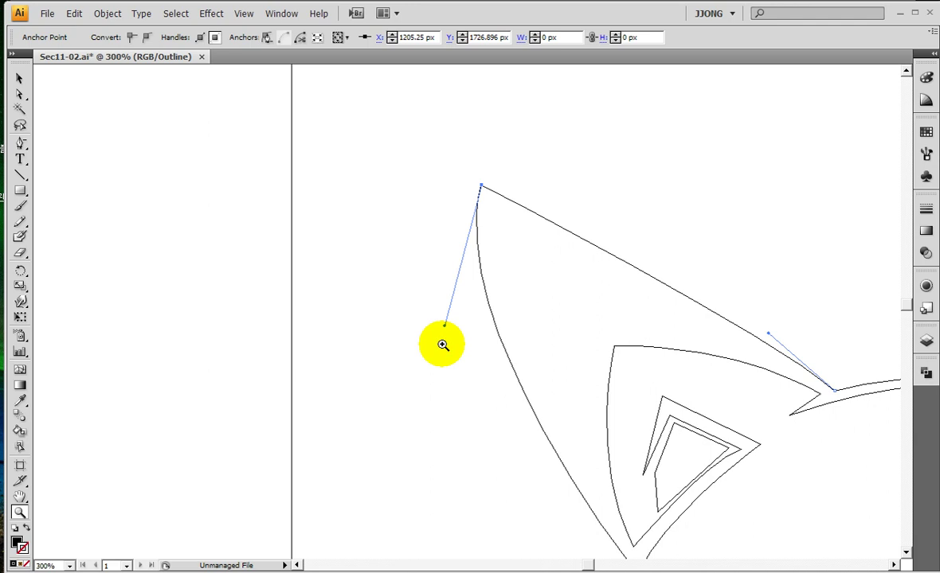
click(20, 95)
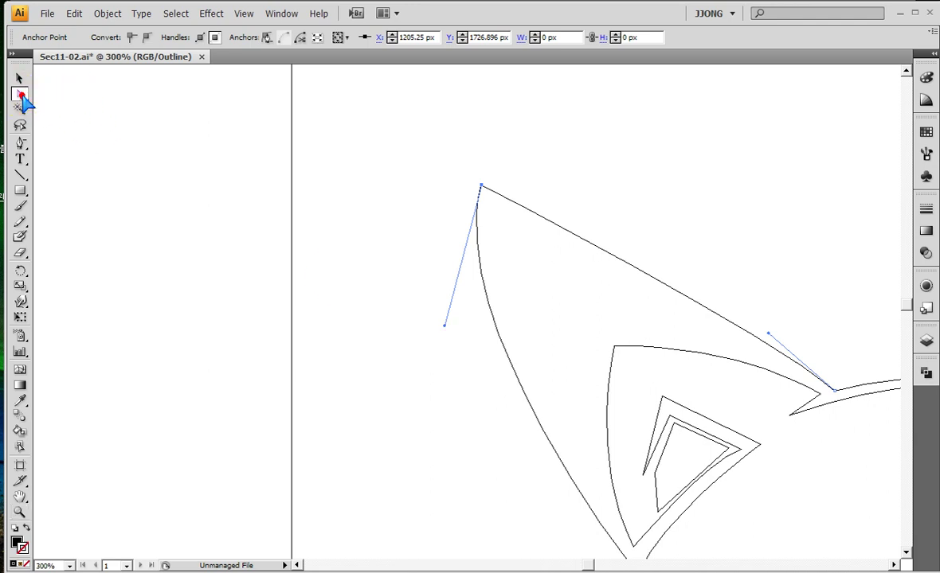
drag(21, 96, 72, 102)
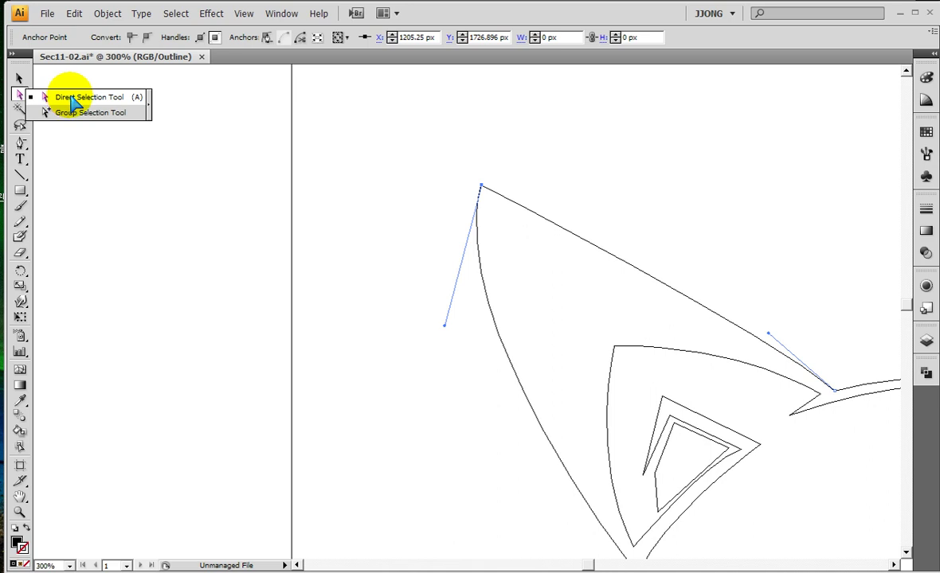
drag(72, 102, 71, 100)
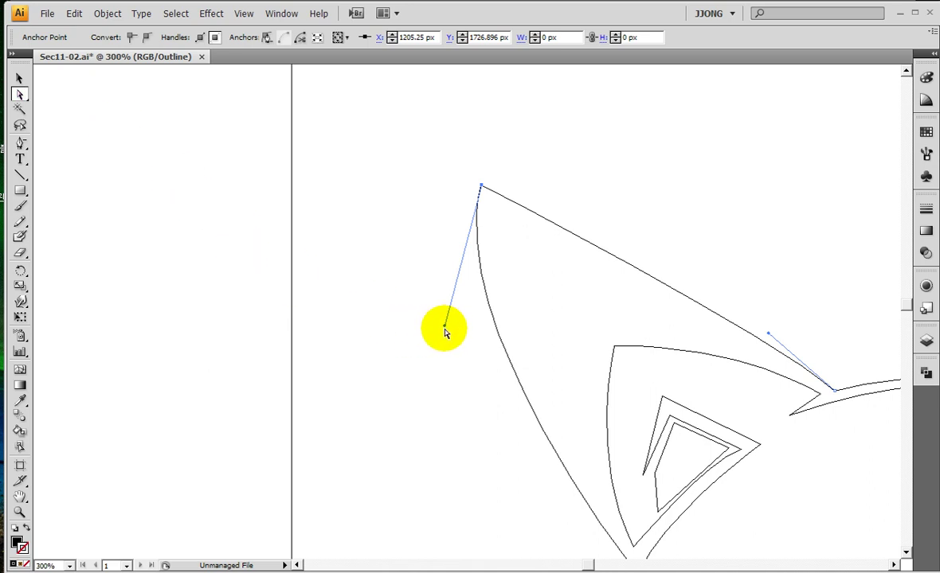
mouse_move(444, 329)
mouse_down()
mouse_move(358, 447)
mouse_move(306, 489)
mouse_up()
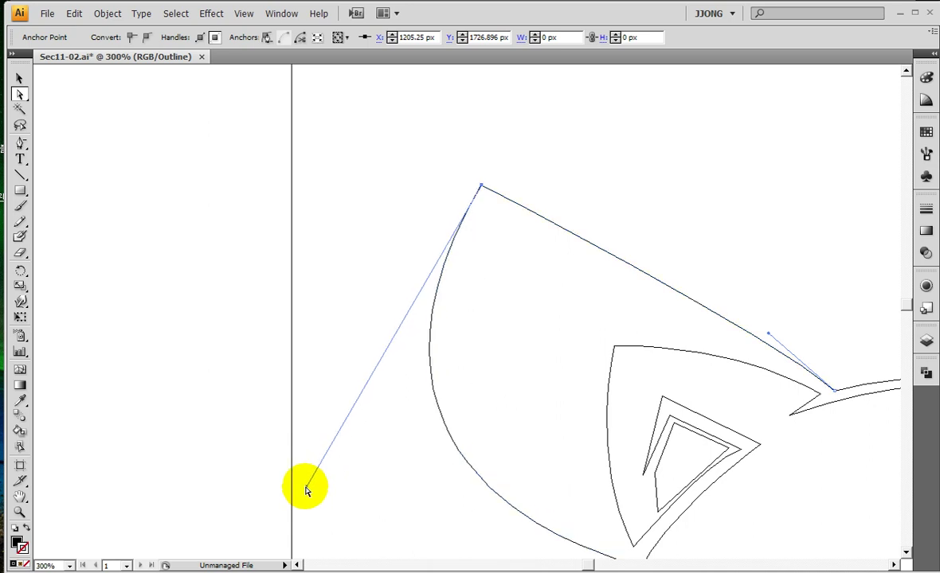
mouse_move(505, 199)
mouse_down()
mouse_move(470, 209)
mouse_move(467, 142)
mouse_move(490, 198)
mouse_up()
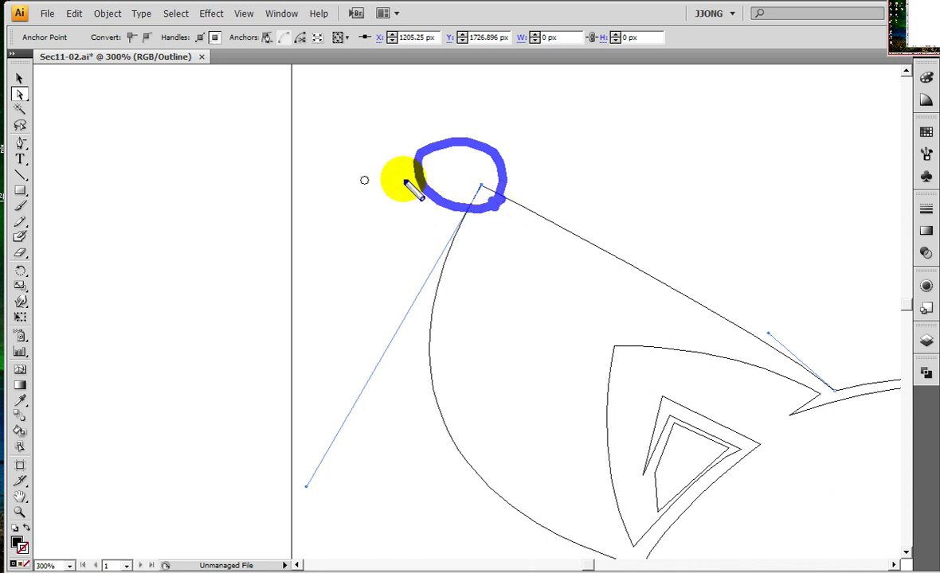
mouse_move(127, 190)
mouse_down()
mouse_move(147, 241)
mouse_move(189, 257)
mouse_move(227, 229)
mouse_up()
drag(235, 158, 233, 239)
mouse_move(215, 259)
mouse_down()
mouse_move(268, 312)
mouse_move(227, 261)
mouse_up()
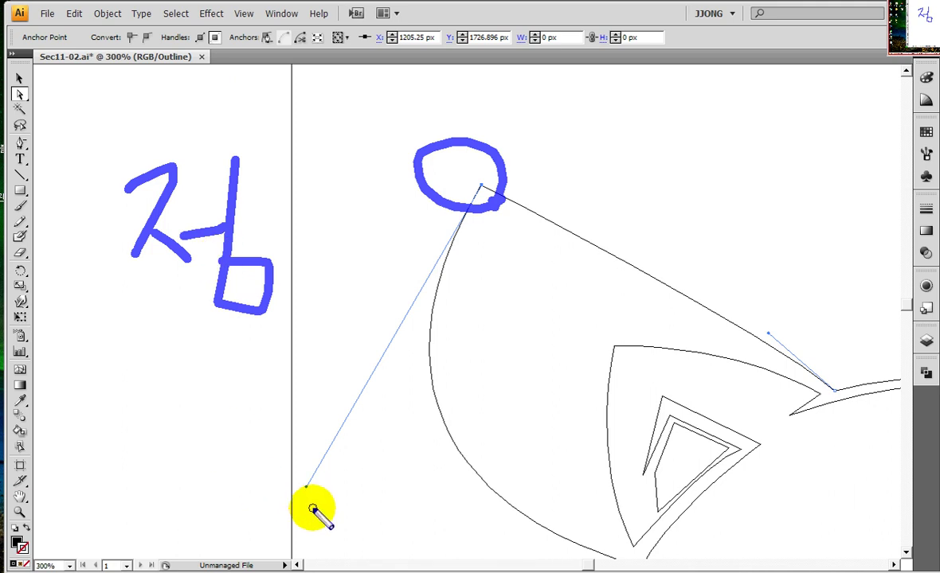
drag(313, 503, 320, 507)
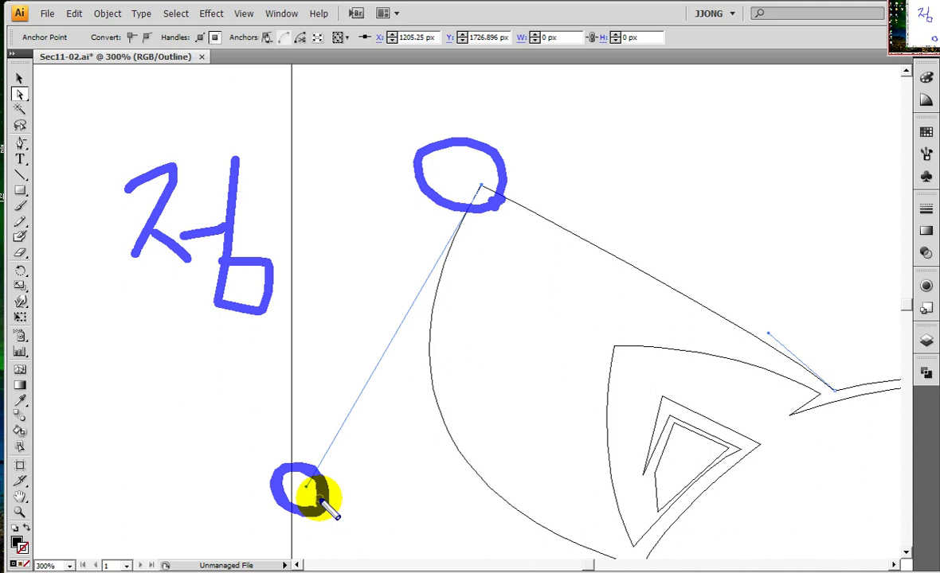
key(Escape)
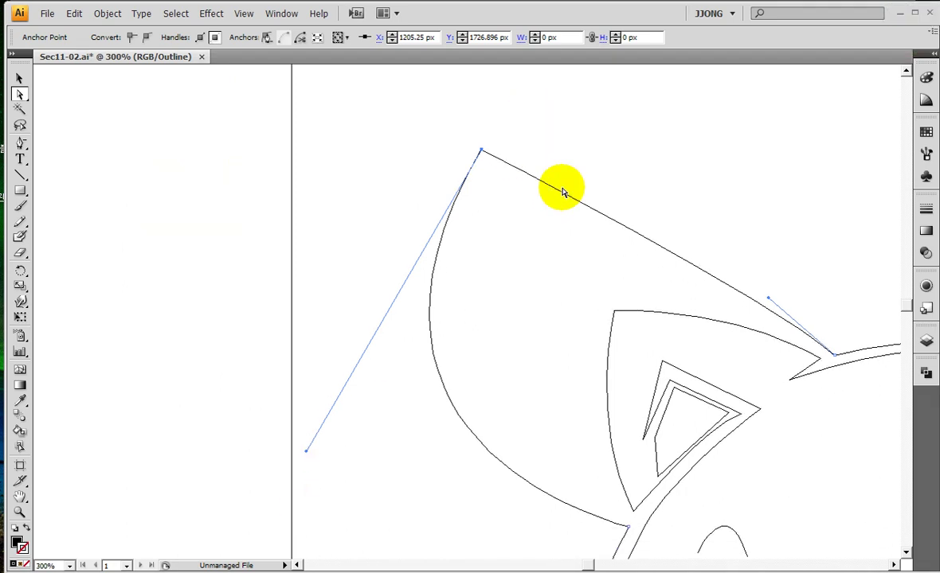
Trace the ear's curved left side for viewers, then pan to show the handle end.
scroll(562, 188, down, 3)
mouse_move(475, 75)
mouse_down()
mouse_move(629, 431)
mouse_move(567, 235)
mouse_move(494, 79)
mouse_move(553, 101)
mouse_move(741, 227)
mouse_up()
key(Escape)
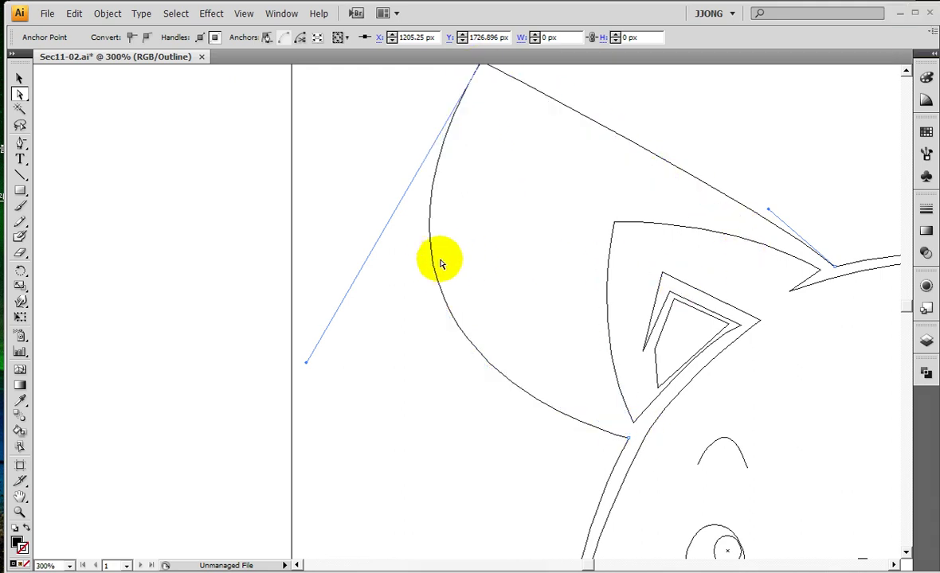
drag(384, 290, 475, 445)
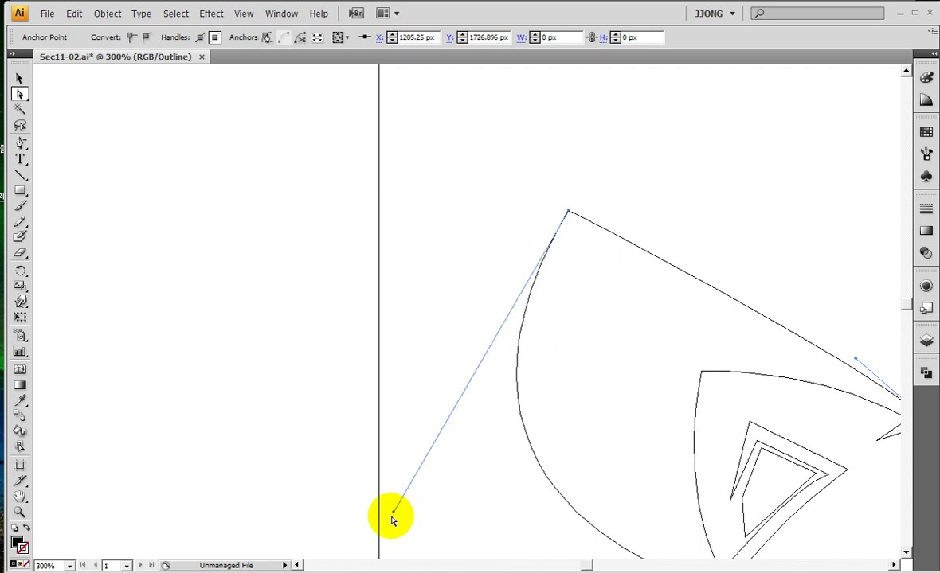
Drag the direction handle into the top anchor for a sharp corner, then switch to Notepad.
mouse_move(393, 514)
mouse_down()
mouse_move(453, 430)
mouse_move(500, 296)
mouse_move(541, 266)
mouse_move(569, 214)
mouse_up()
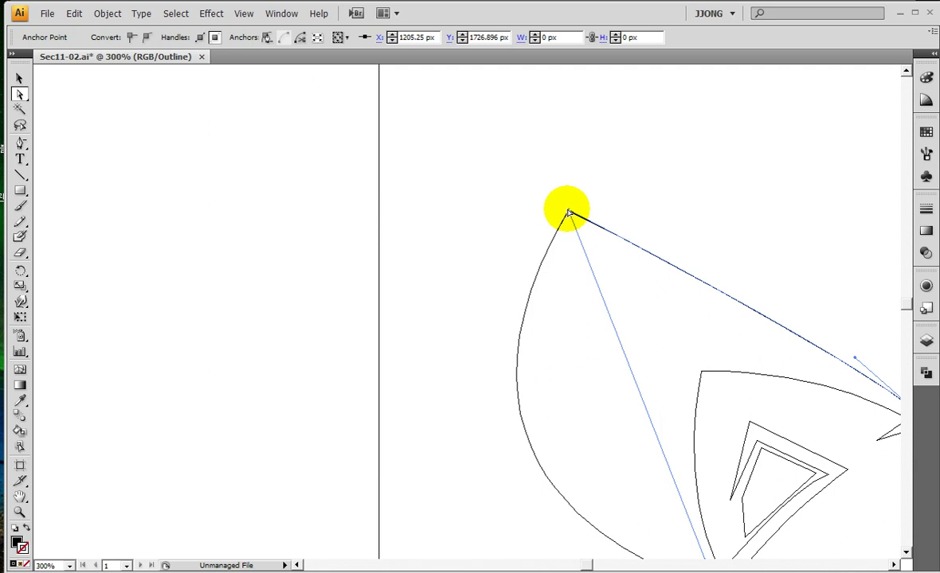
drag(568, 214, 568, 213)
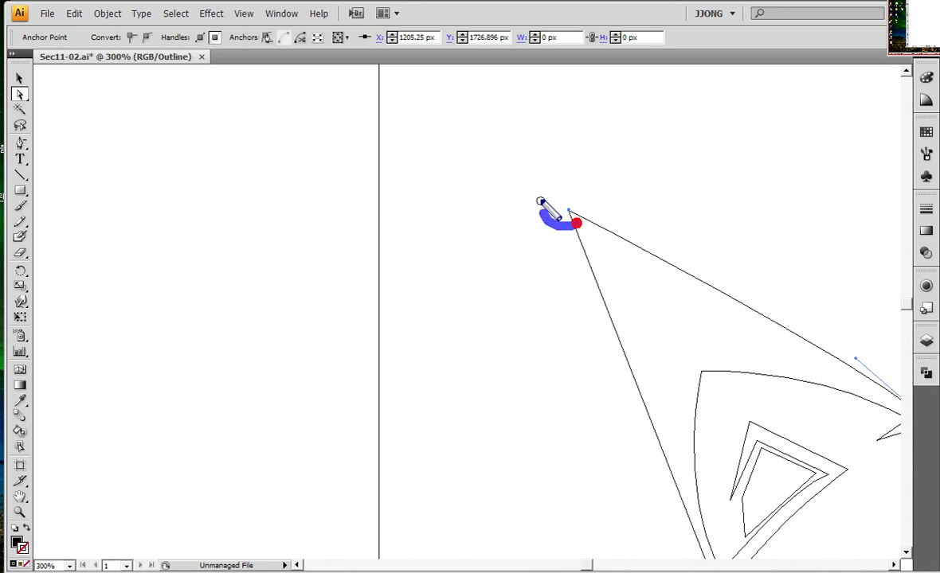
drag(576, 231, 575, 232)
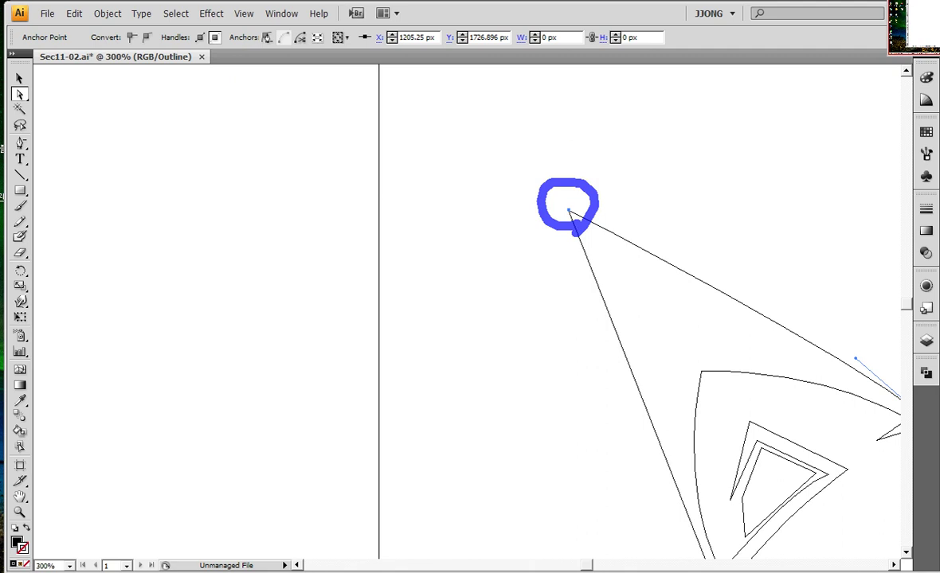
key(alt+Tab)
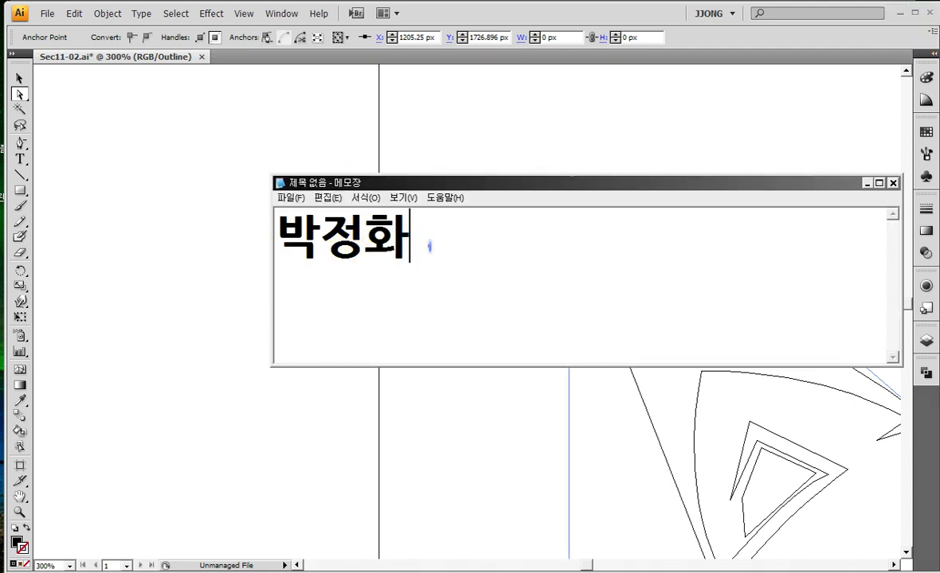
Replace the old note with three lines: '점', '-점' and '-방향점'.
drag(430, 247, 227, 241)
text(점)
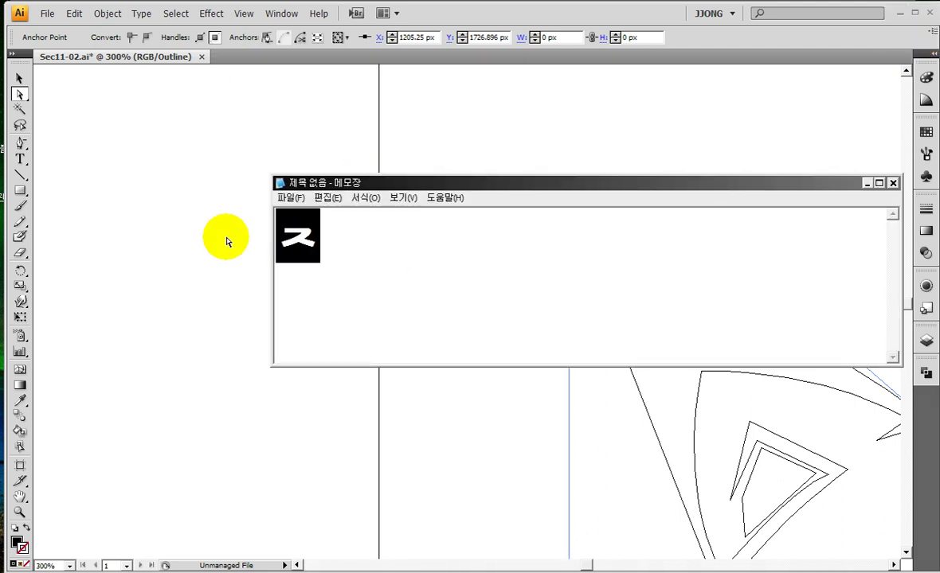
click(274, 182)
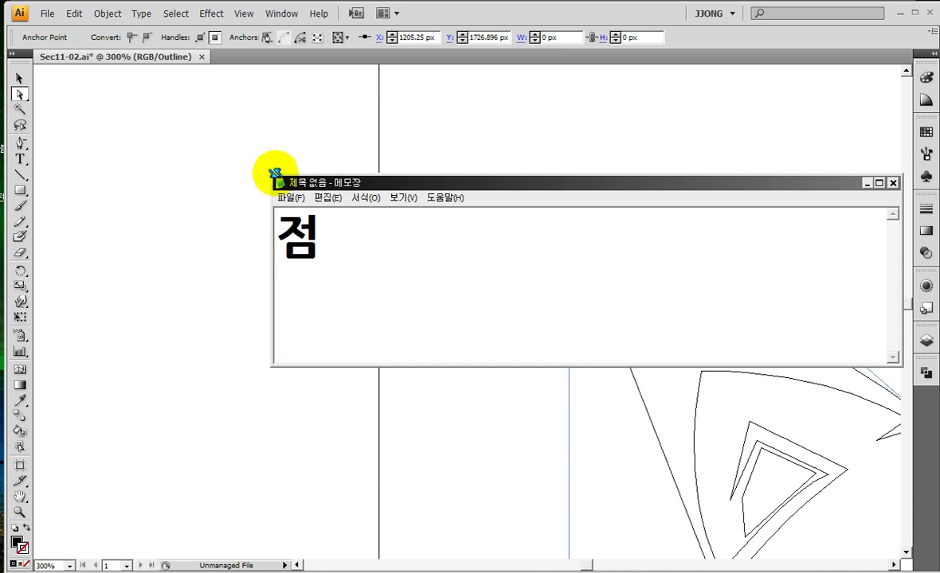
drag(279, 183, 203, 88)
key(Return)
text(-점)
key(Return)
text(-방향점)
Extend the second line to read '-점: 앵커포인트 Anchor Point'.
click(226, 190)
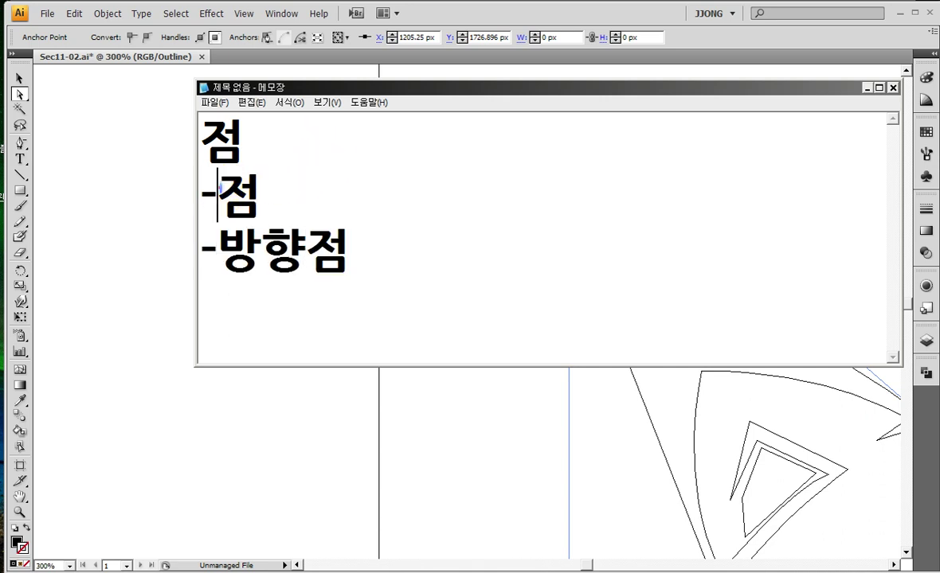
click(347, 185)
text(: )
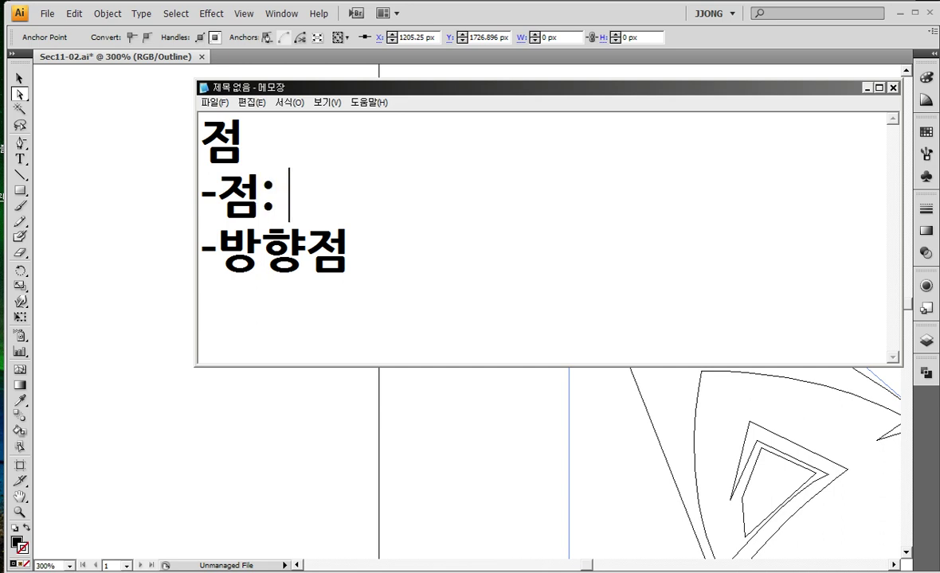
text(ㅁㅇ앵ㅋ커ㅍㅗ)
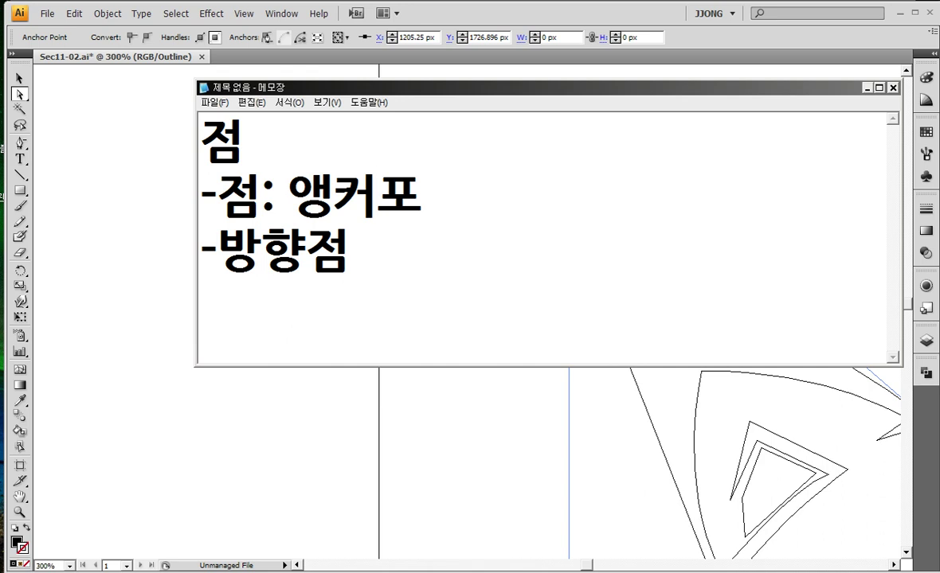
text(인트)
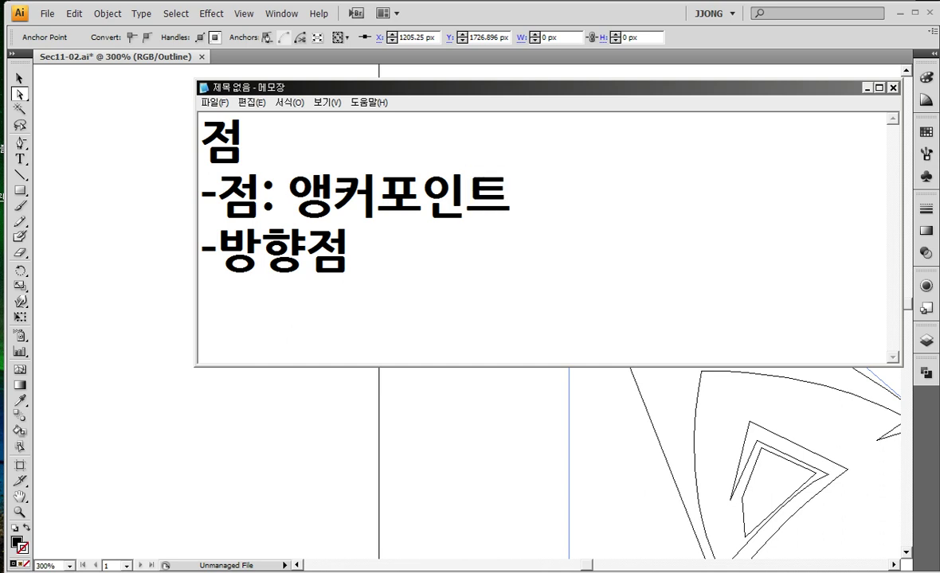
text(Anchor)
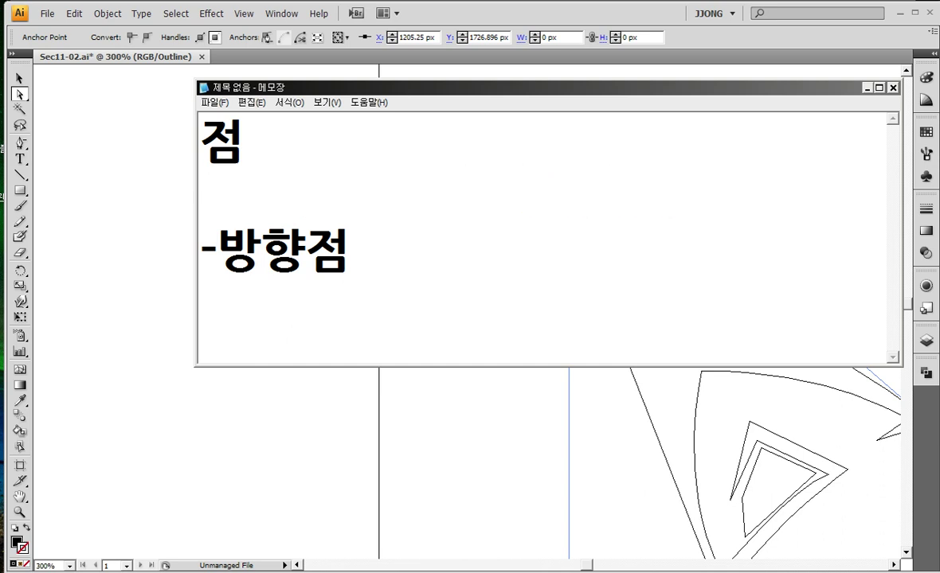
text( Po)
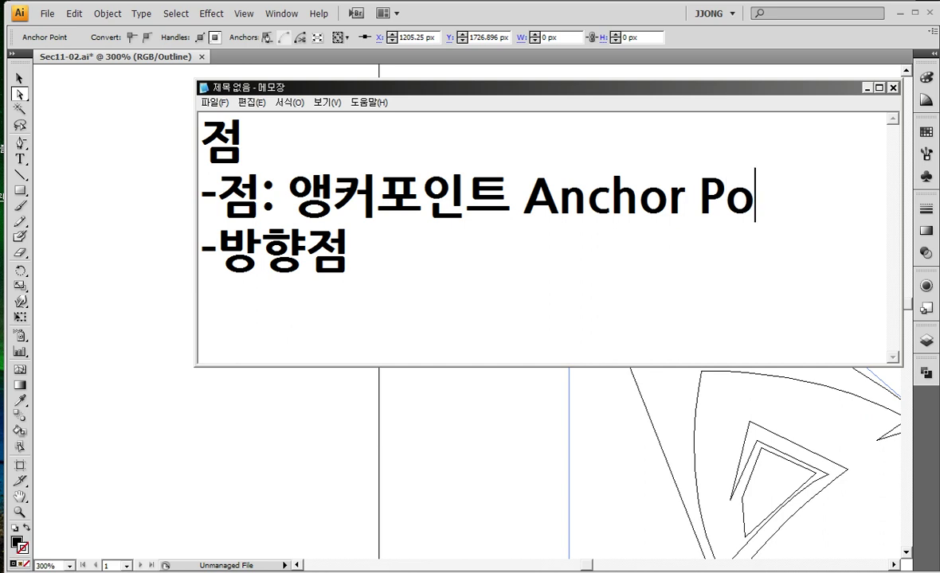
text(int)
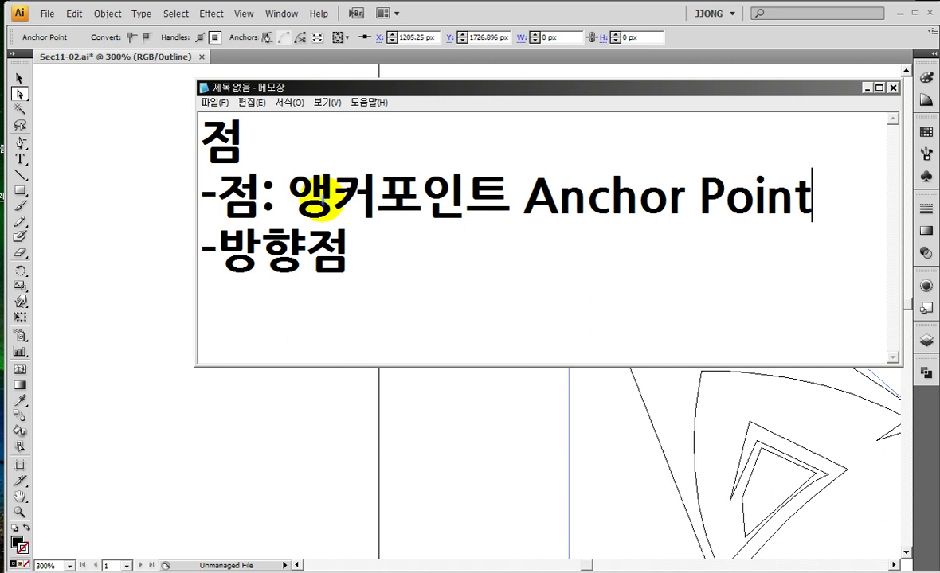
click(522, 199)
drag(519, 199, 830, 204)
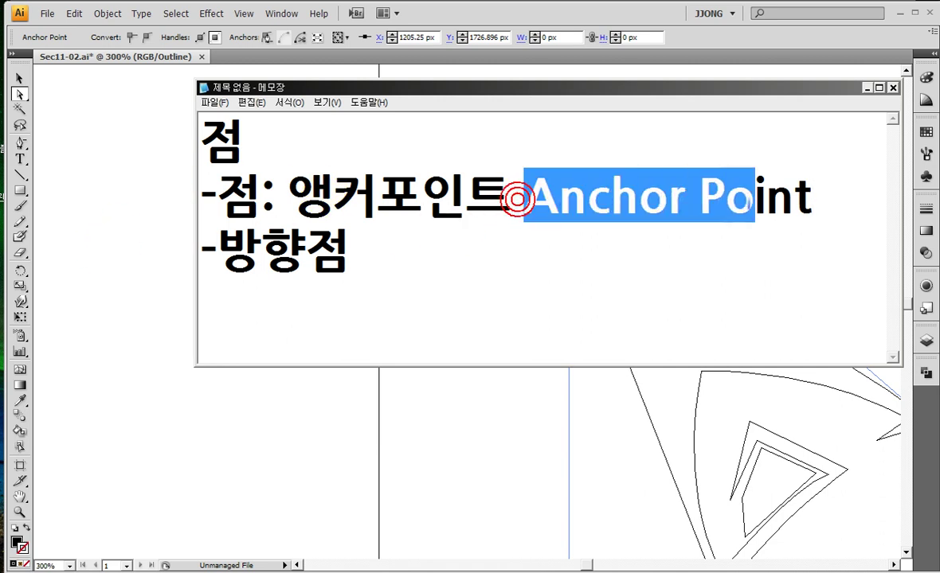
click(831, 203)
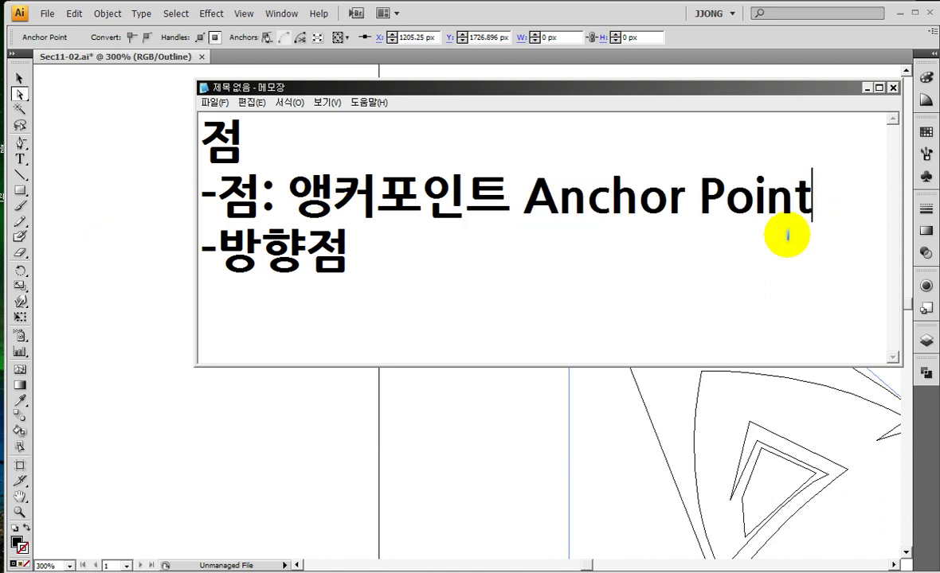
text(er)
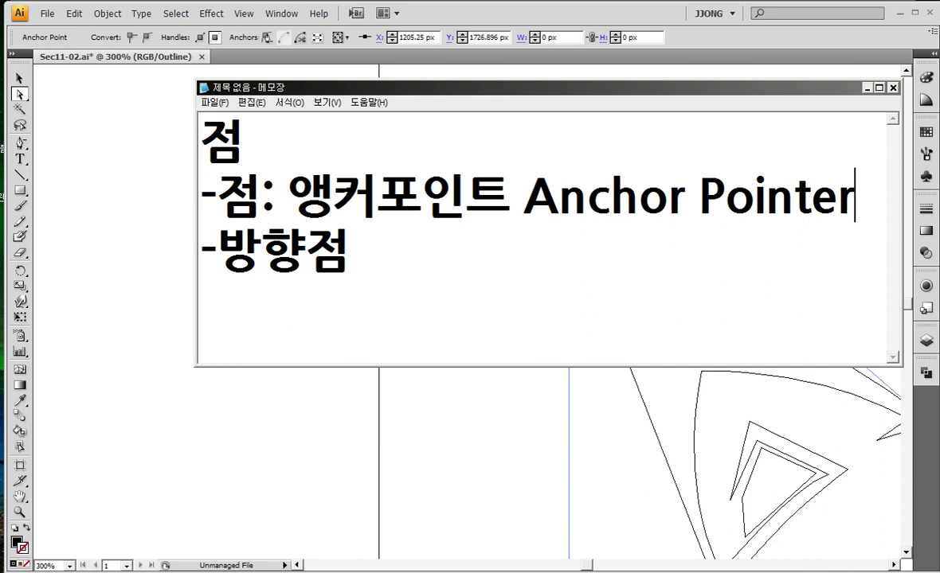
key(BackSpace)
key(BackSpace)
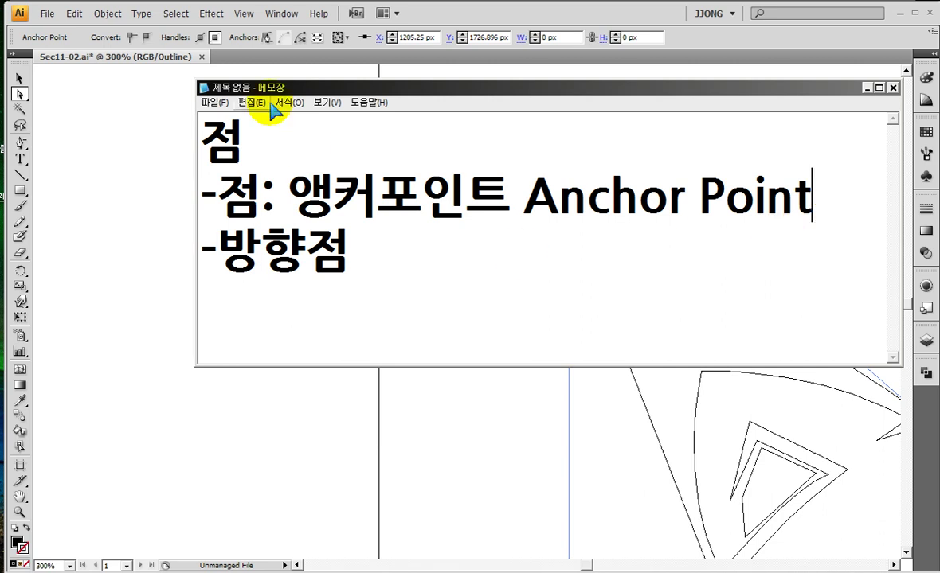
Choose the Convert Anchor Point Tool in Illustrator, then bring Notepad back to the front.
click(19, 146)
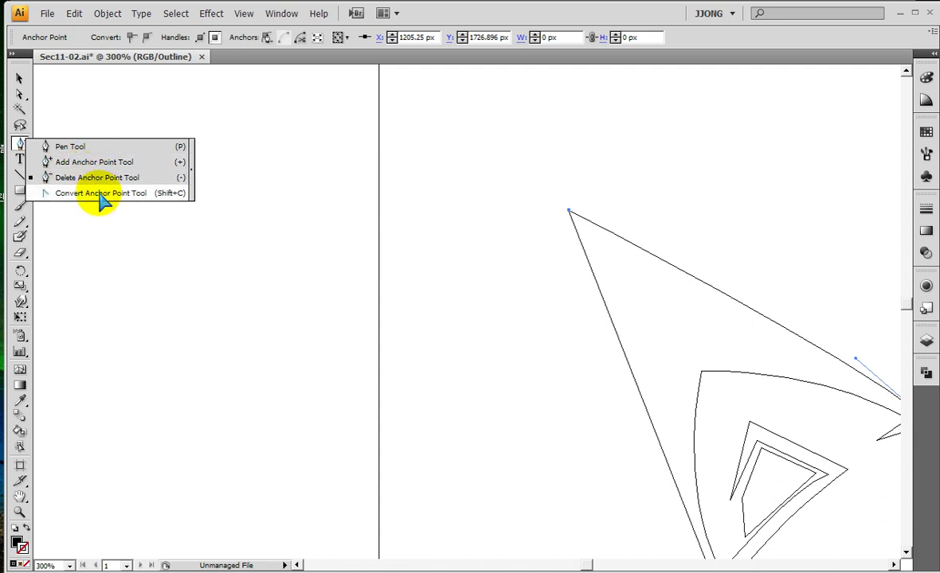
click(47, 178)
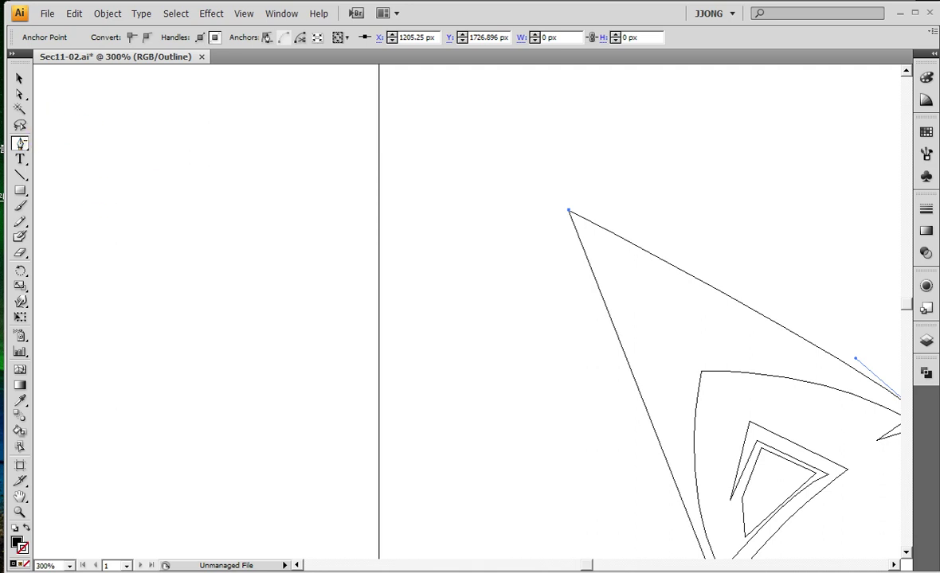
click(617, 551)
key(alt+Tab)
Append ': Direct Point' to the '-방향점' line and minimize Notepad.
click(395, 266)
click(396, 266)
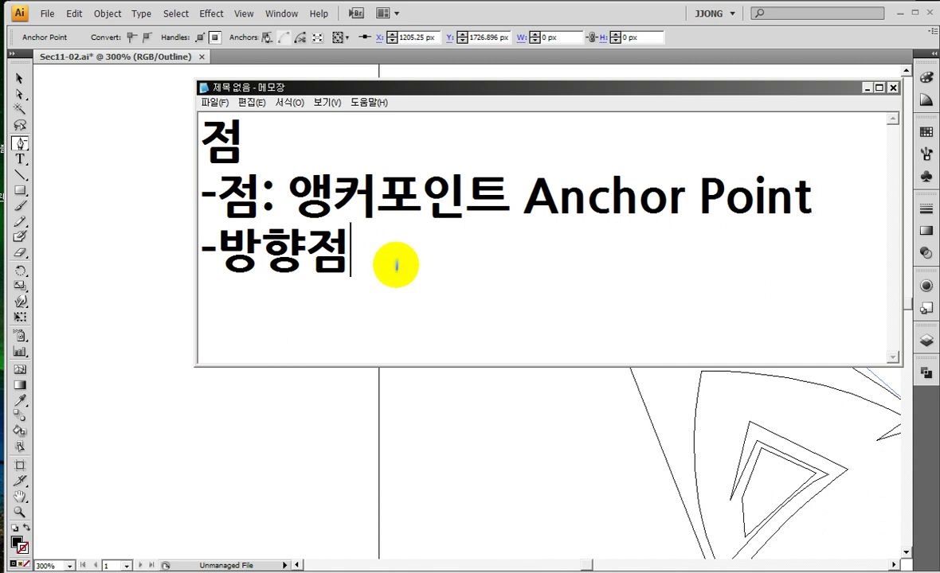
text(: Direct Point)
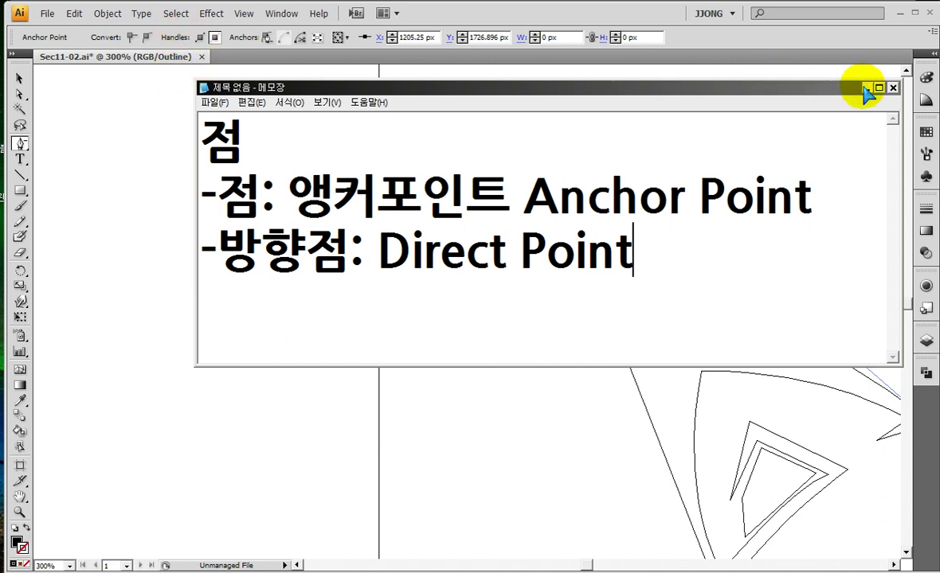
click(865, 88)
drag(579, 238, 579, 246)
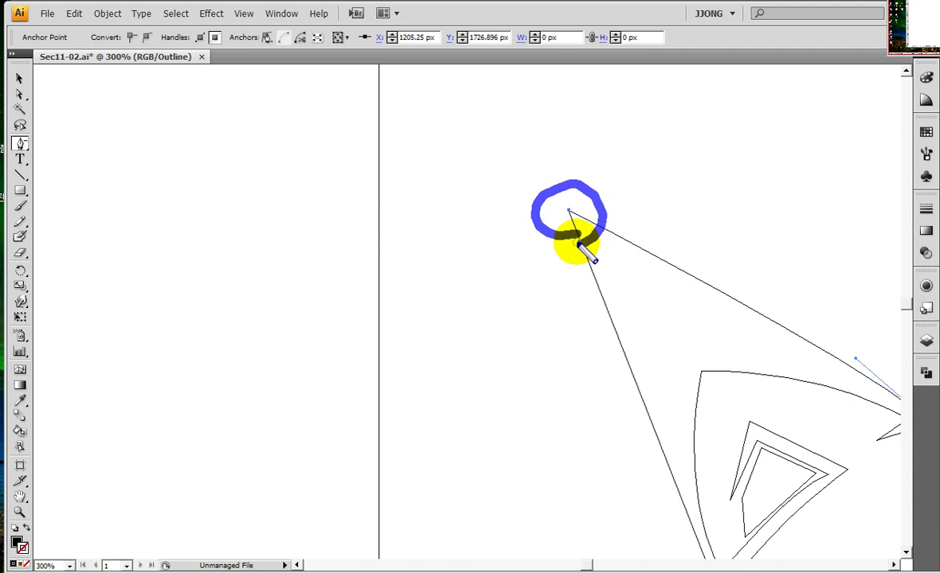
mouse_move(553, 233)
mouse_down()
mouse_move(494, 431)
mouse_move(474, 426)
mouse_up()
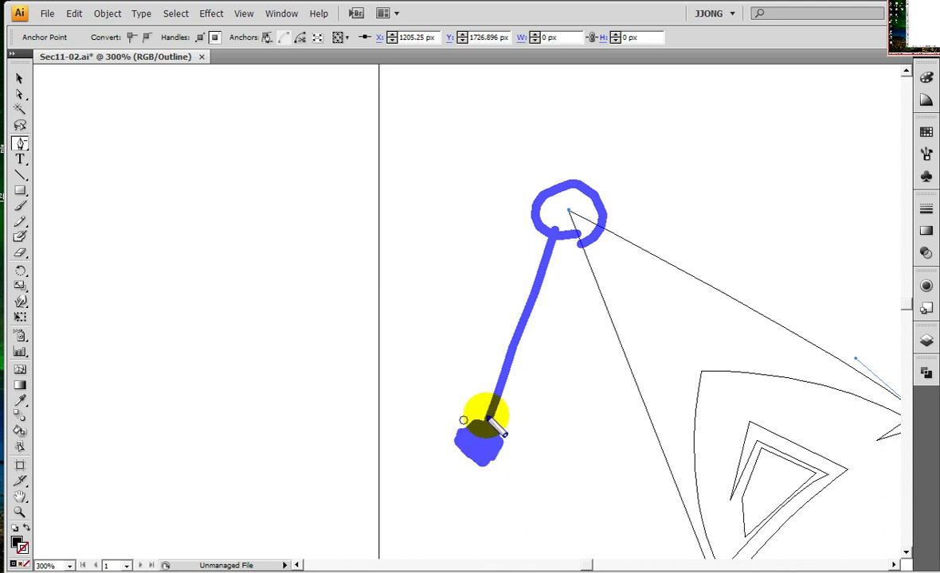
drag(457, 430, 447, 467)
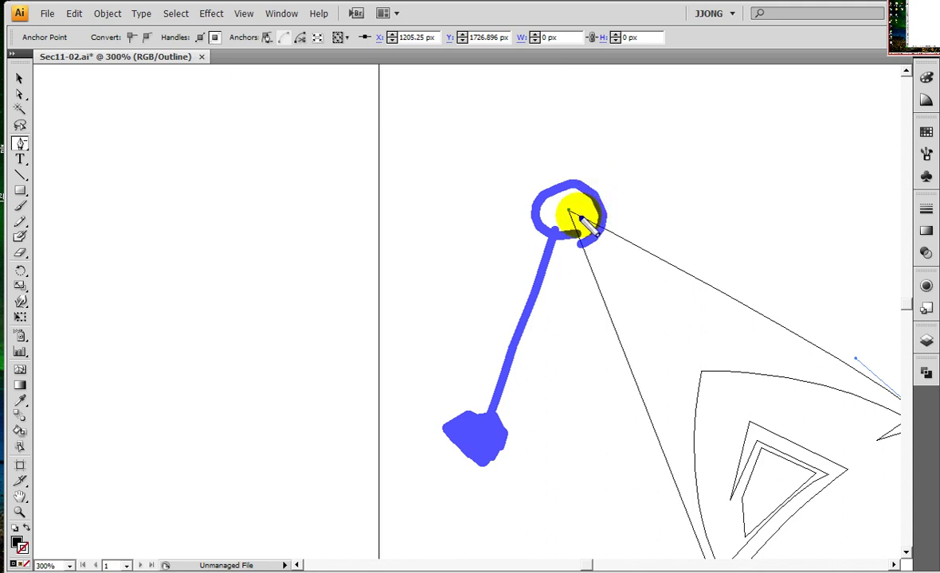
drag(576, 210, 602, 191)
mouse_move(553, 105)
mouse_down()
mouse_move(596, 113)
mouse_move(575, 148)
mouse_up()
drag(622, 94, 606, 177)
mouse_move(642, 112)
mouse_down()
mouse_move(643, 145)
mouse_move(705, 165)
mouse_move(654, 179)
mouse_move(695, 198)
mouse_up()
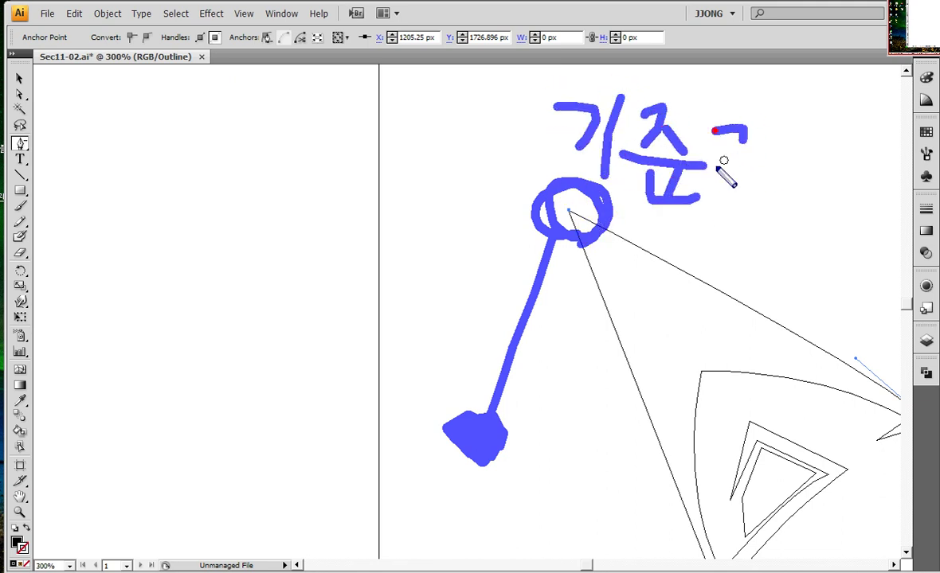
drag(711, 128, 713, 169)
drag(773, 127, 766, 183)
mouse_move(745, 171)
mouse_down()
mouse_move(797, 225)
mouse_move(746, 223)
mouse_up()
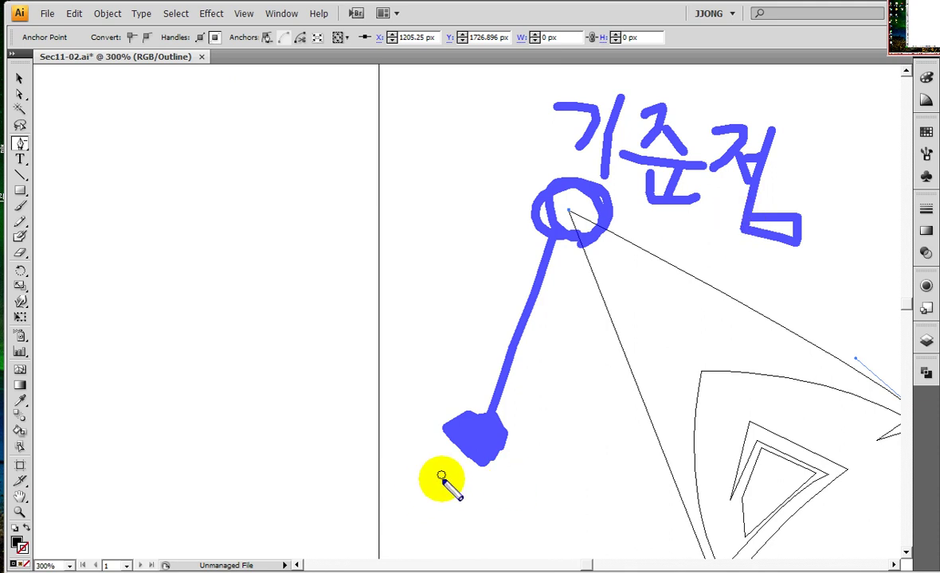
key(Escape)
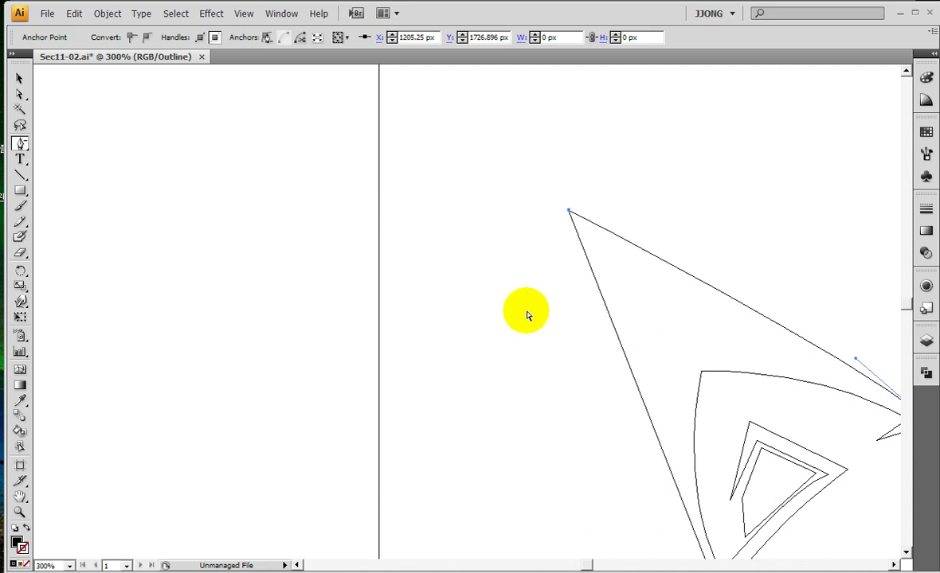
key(ctrl+2)
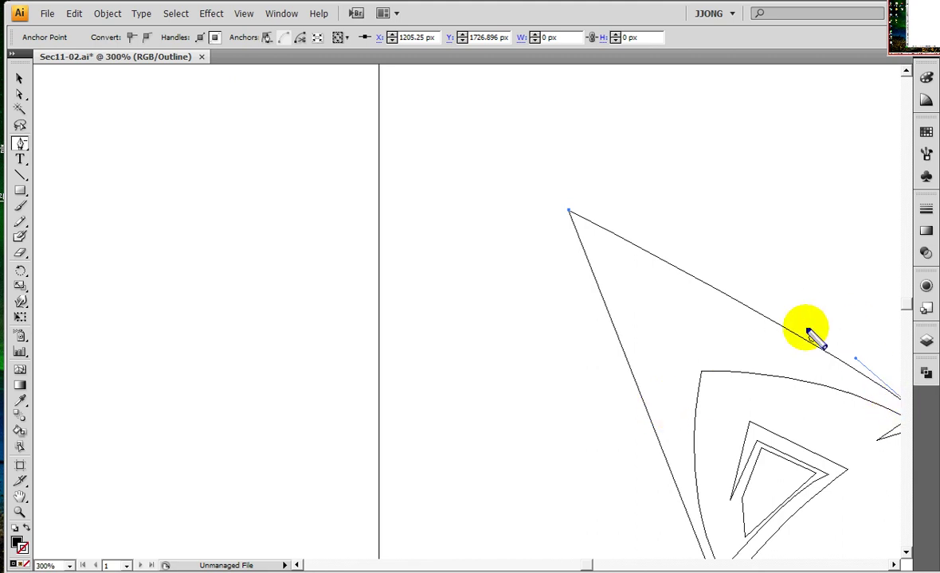
Scroll the canvas to bring more of the ear into view and open the Pen Tool flyout.
mouse_move(615, 214)
mouse_down()
mouse_move(553, 247)
mouse_move(646, 216)
mouse_move(554, 219)
mouse_move(585, 396)
mouse_up()
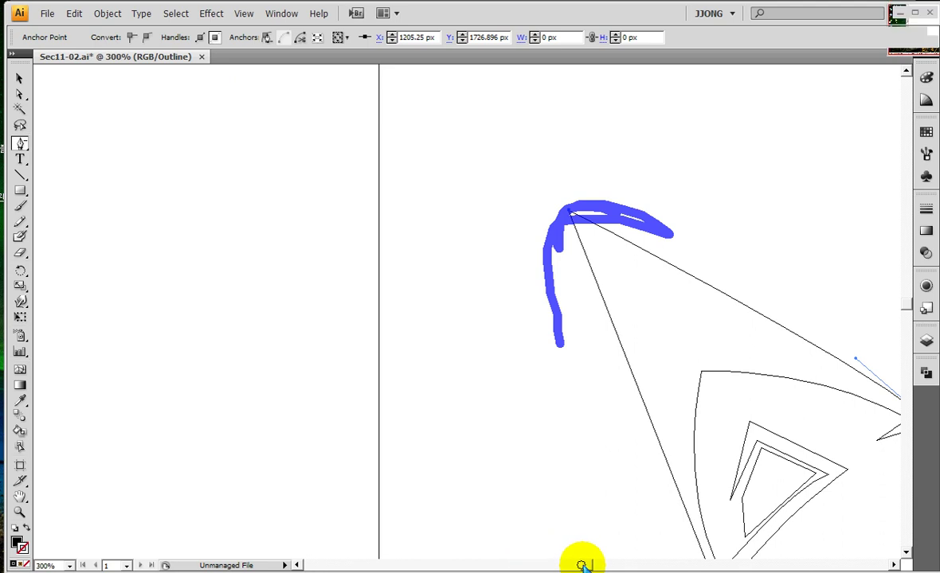
key(Escape)
drag(590, 564, 591, 564)
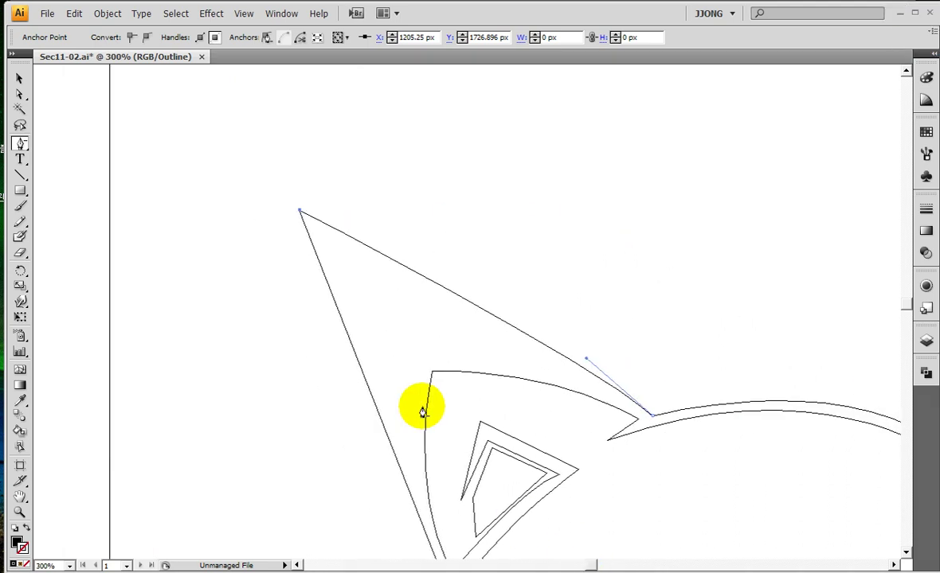
click(21, 143)
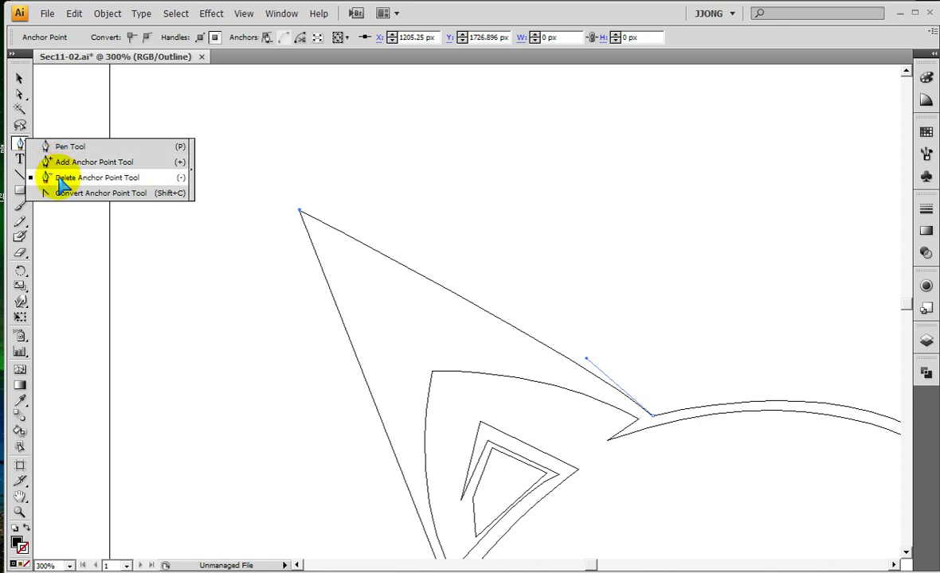
Switch to the Add Anchor Point Tool and drag along the ear's top path.
click(50, 164)
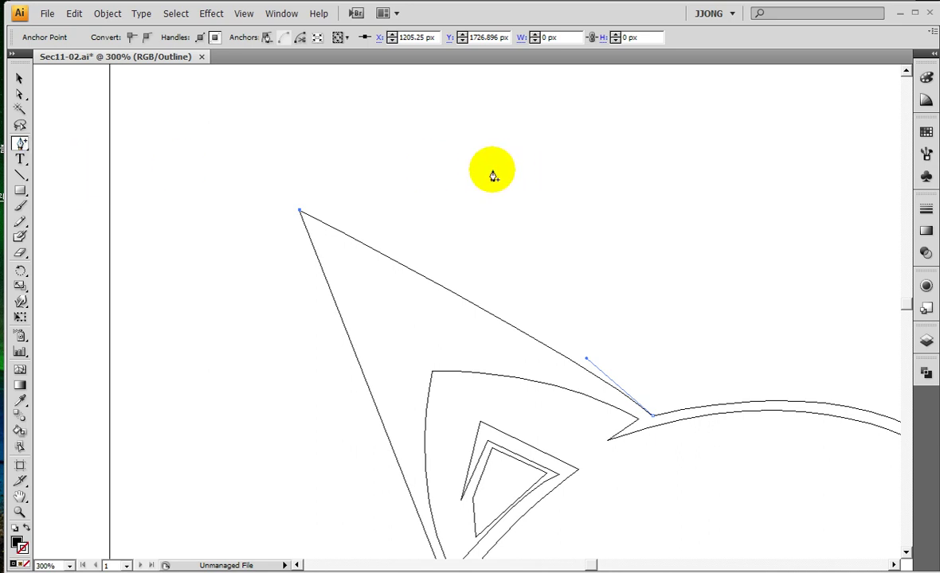
drag(345, 148, 743, 147)
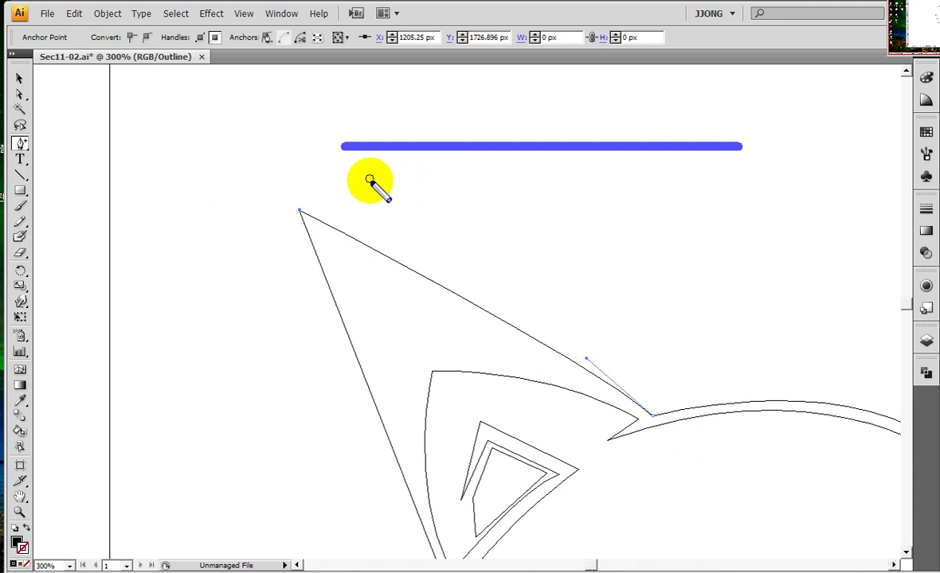
drag(345, 153, 326, 148)
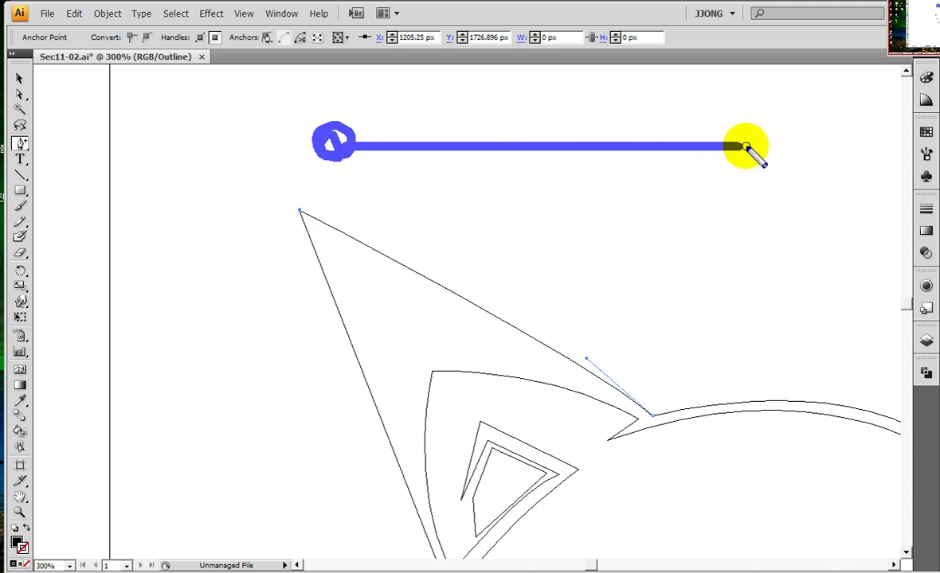
mouse_move(732, 147)
mouse_down()
mouse_move(757, 151)
mouse_move(749, 163)
mouse_up()
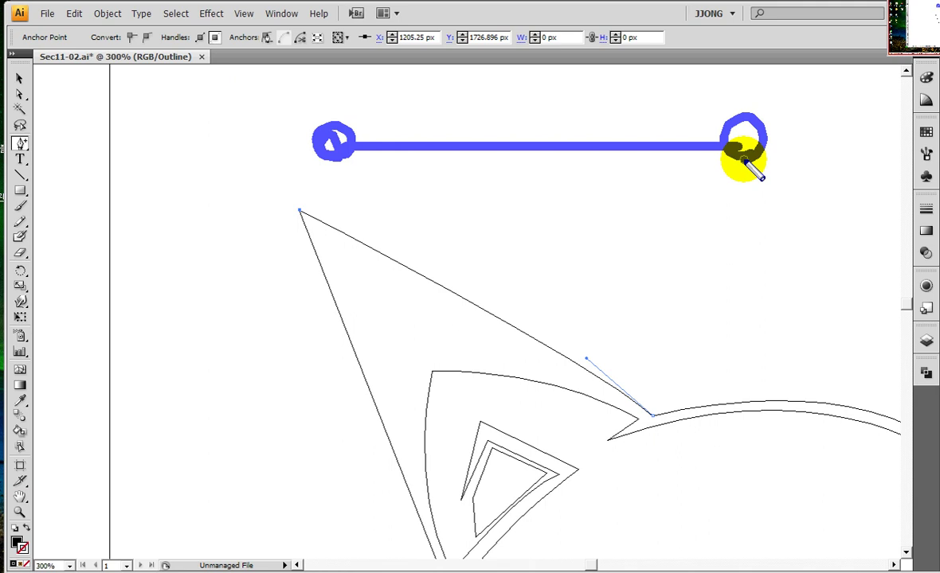
mouse_move(441, 147)
mouse_down()
mouse_move(434, 117)
mouse_move(458, 127)
mouse_up()
mouse_move(555, 133)
mouse_down()
mouse_move(563, 180)
mouse_move(569, 131)
mouse_up()
Make further drags along the ear outline, then reopen the anchor point tools flyout.
drag(615, 110, 617, 153)
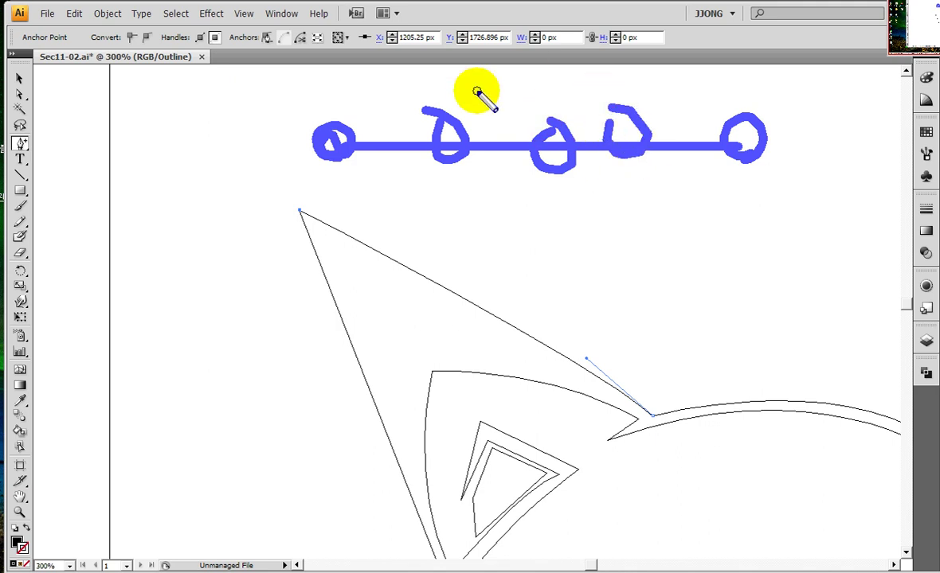
mouse_move(420, 100)
mouse_down()
mouse_move(473, 102)
mouse_move(444, 115)
mouse_up()
mouse_move(527, 97)
mouse_down()
mouse_move(579, 96)
mouse_move(555, 123)
mouse_up()
mouse_move(610, 90)
mouse_down()
mouse_move(651, 89)
mouse_move(631, 119)
mouse_up()
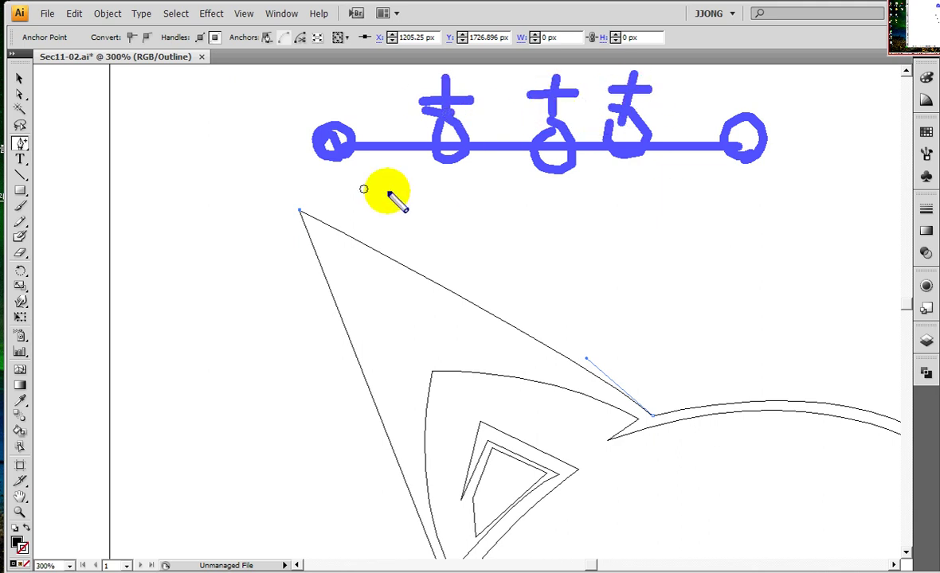
key(Escape)
drag(20, 143, 80, 147)
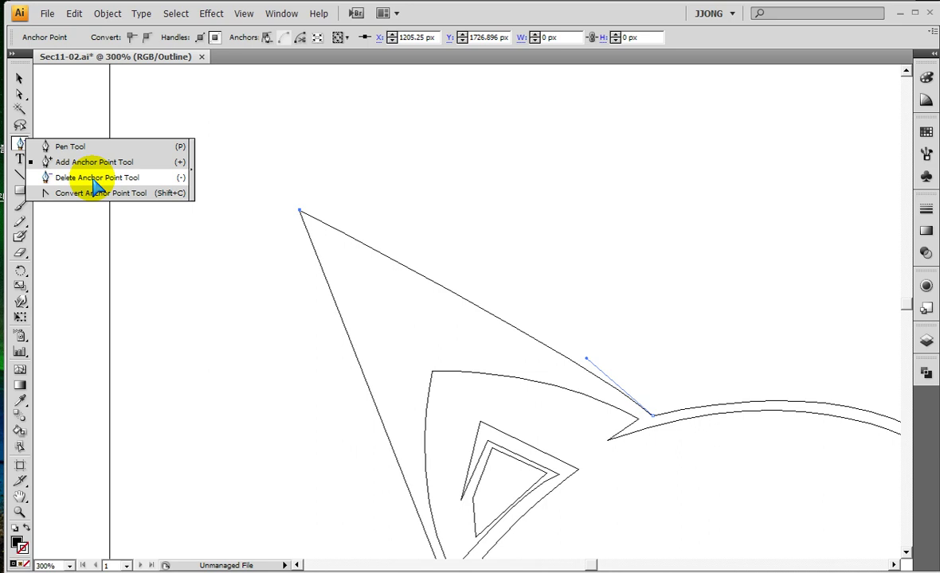
Switch to the Delete Anchor Point Tool and drag over points along the ear's top edge.
click(94, 178)
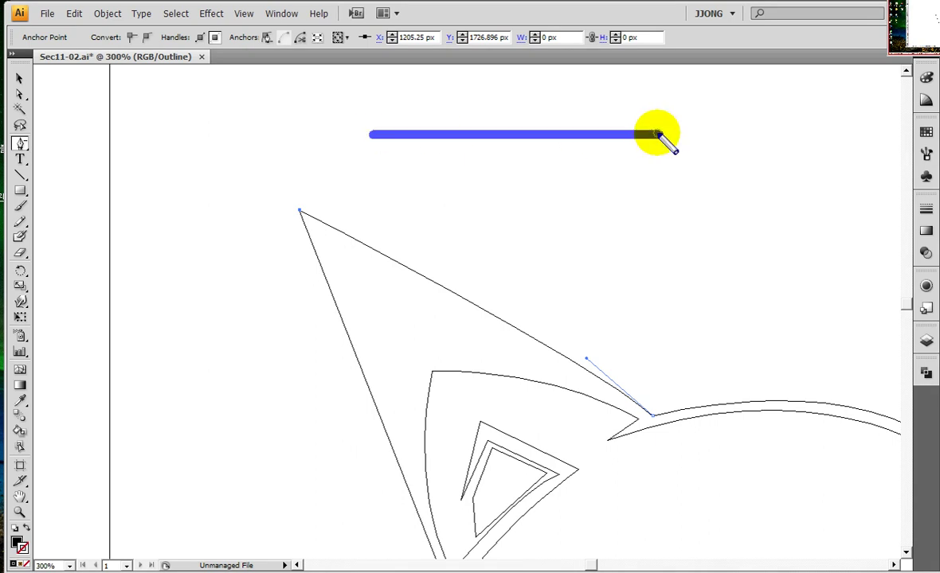
drag(375, 123, 381, 147)
drag(438, 118, 443, 147)
drag(516, 125, 516, 139)
drag(572, 120, 575, 148)
drag(620, 121, 622, 144)
drag(668, 118, 668, 143)
drag(493, 114, 522, 148)
drag(521, 117, 508, 145)
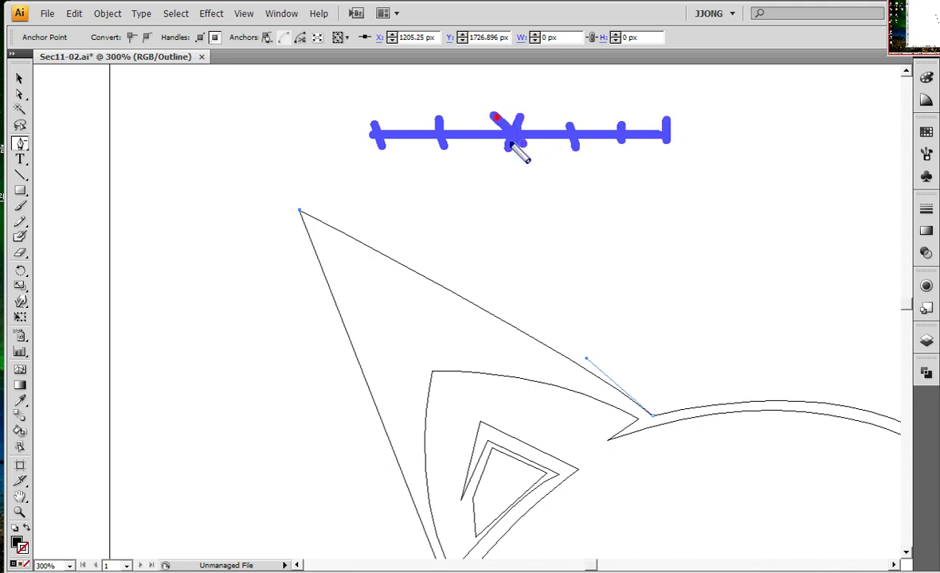
click(510, 145)
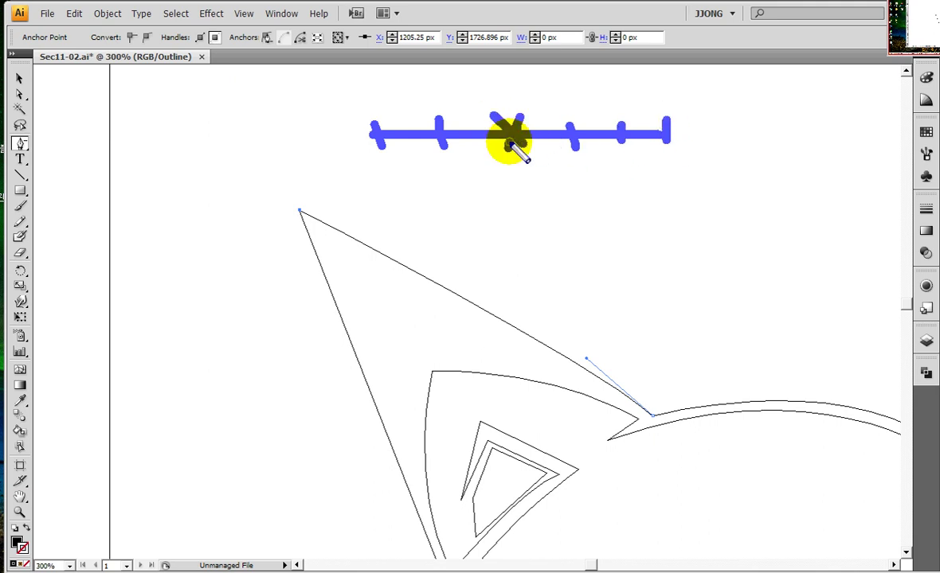
Make further drags across the ear outline with the Delete Anchor Point Tool.
mouse_move(578, 223)
mouse_down()
mouse_move(591, 240)
mouse_move(596, 217)
mouse_up()
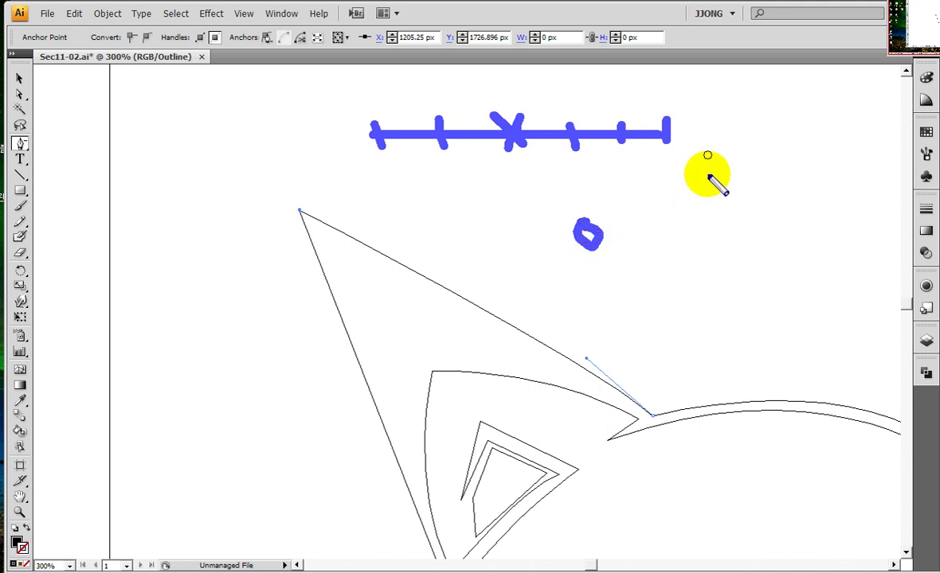
drag(655, 124, 679, 100)
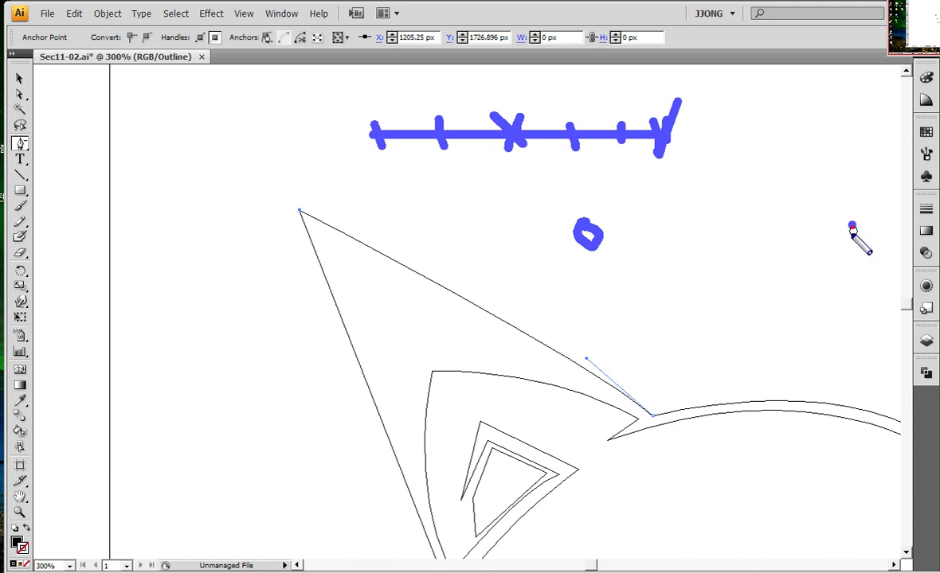
drag(828, 231, 855, 228)
mouse_move(588, 239)
mouse_down()
mouse_move(593, 231)
mouse_move(852, 231)
mouse_move(850, 216)
mouse_up()
mouse_move(575, 224)
mouse_down()
mouse_move(805, 239)
mouse_move(832, 231)
mouse_up()
drag(870, 149, 799, 311)
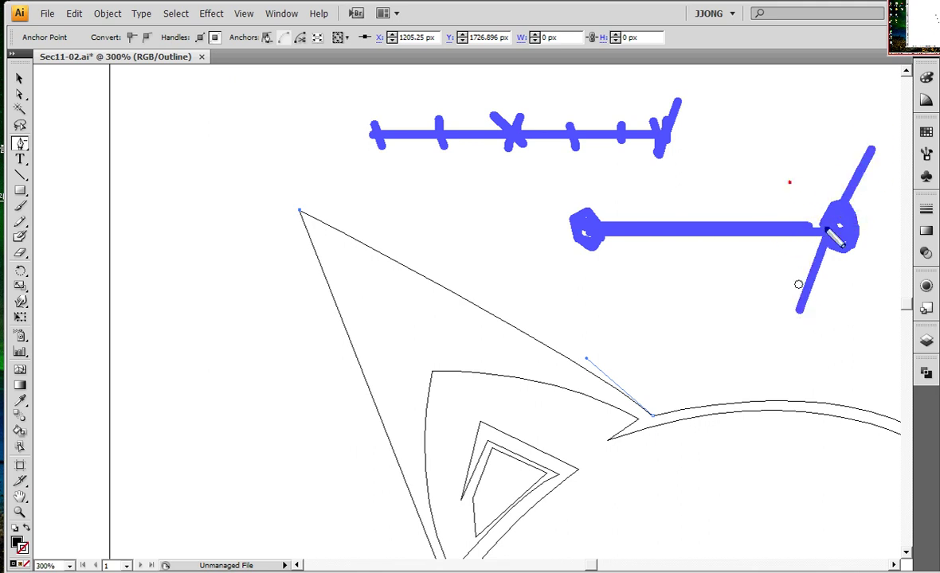
drag(787, 181, 903, 349)
drag(799, 283, 483, 340)
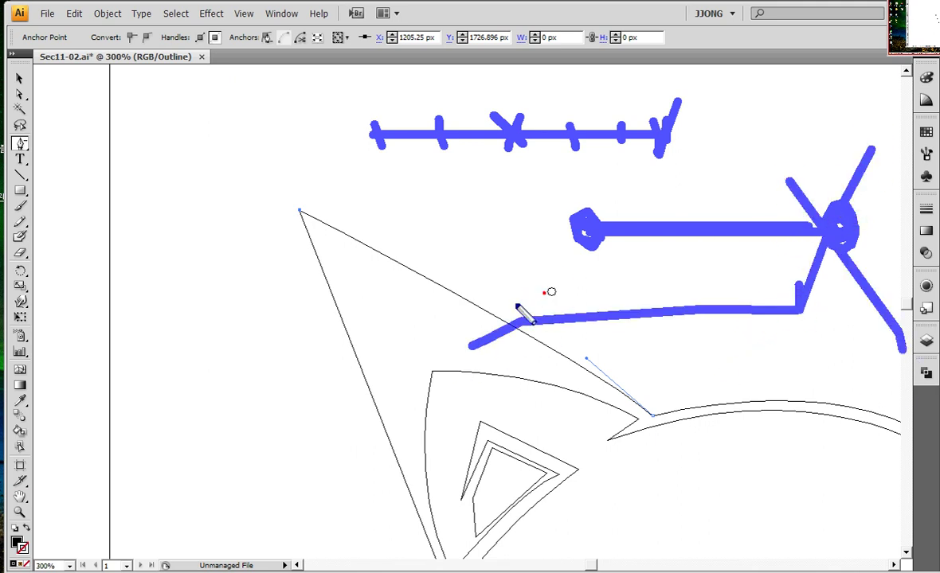
drag(553, 293, 562, 368)
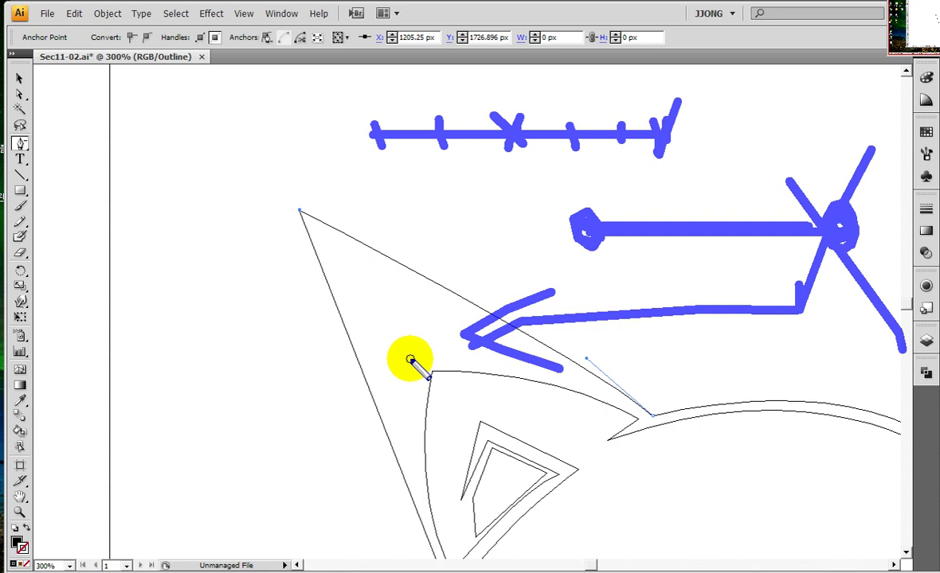
Reopen the Pen Tool flyout to reach the Convert Anchor Point Tool.
key(Escape)
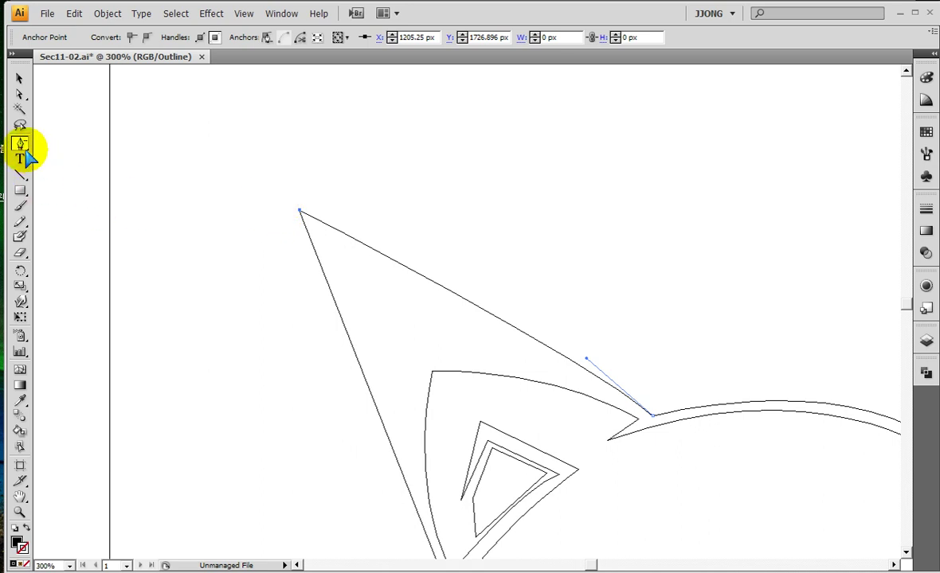
drag(17, 144, 64, 151)
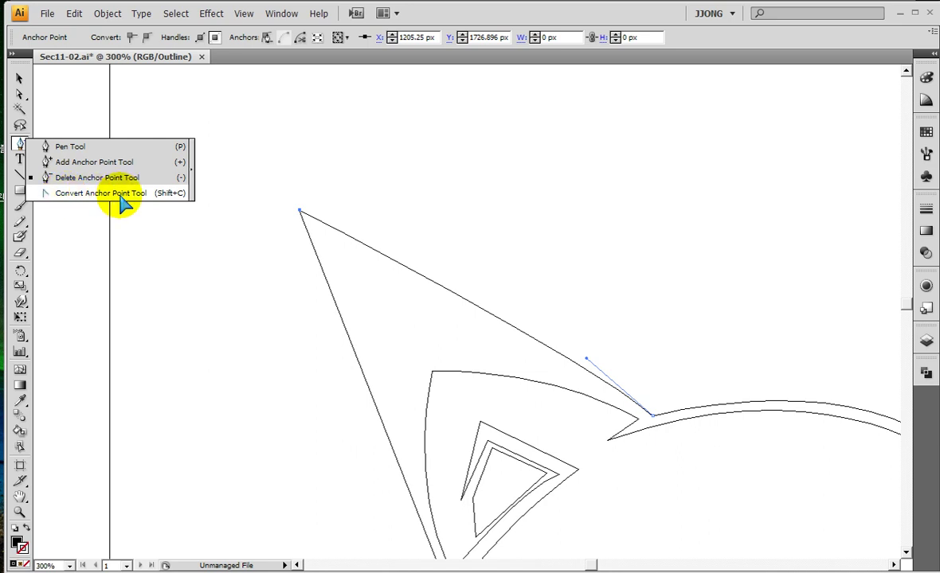
click(121, 197)
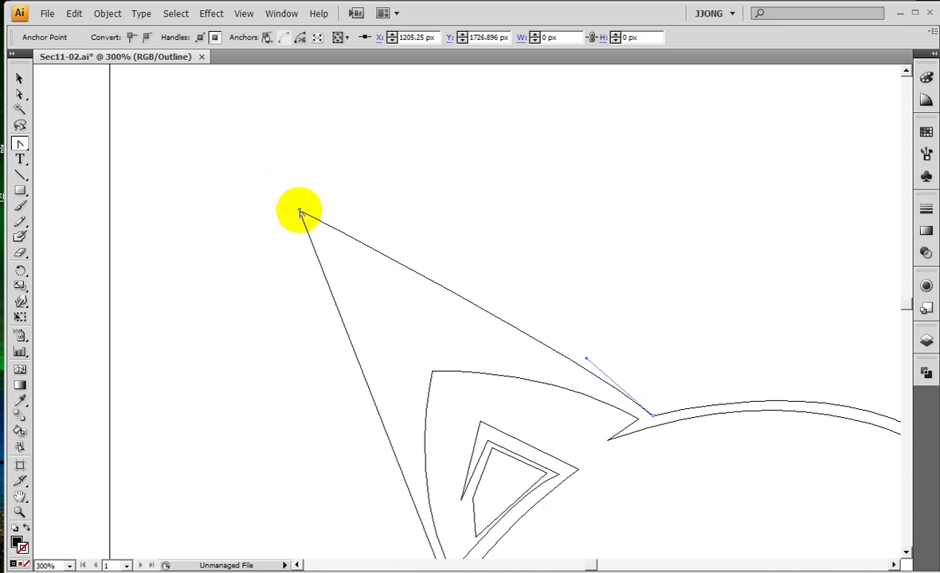
drag(299, 212, 402, 152)
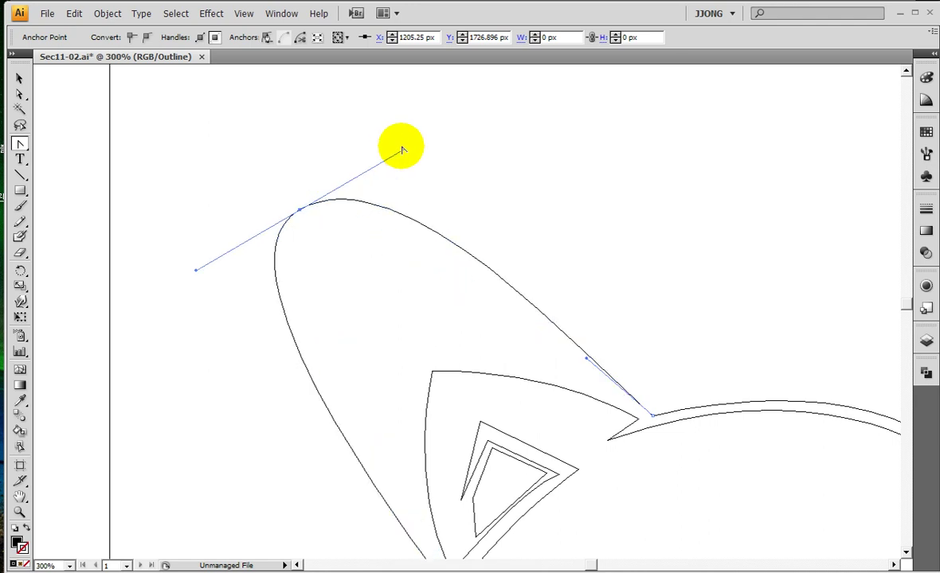
mouse_move(313, 209)
mouse_down()
mouse_move(430, 137)
mouse_move(398, 193)
mouse_up()
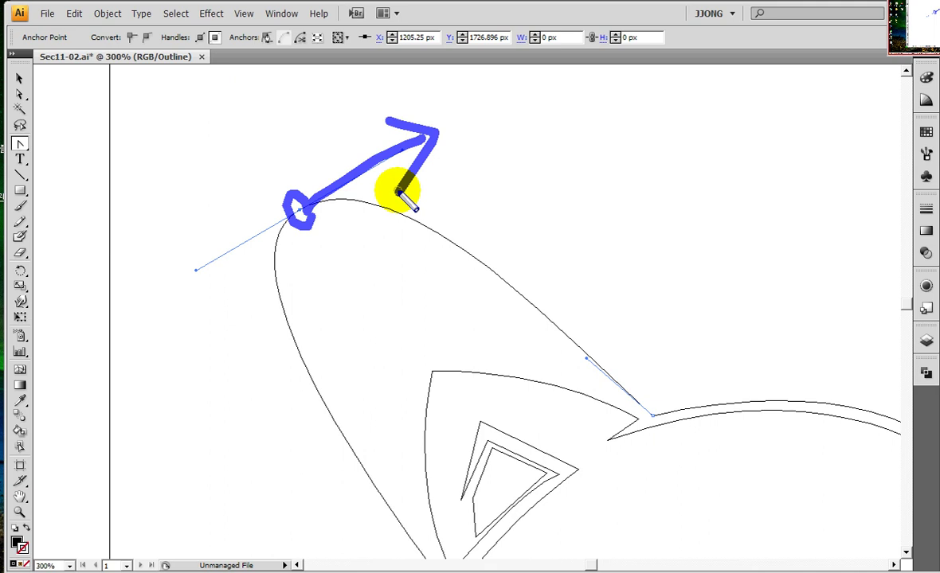
mouse_move(398, 191)
mouse_down()
mouse_move(422, 163)
mouse_move(492, 395)
mouse_move(576, 438)
mouse_up()
mouse_move(436, 430)
mouse_down()
mouse_move(370, 299)
mouse_move(386, 330)
mouse_up()
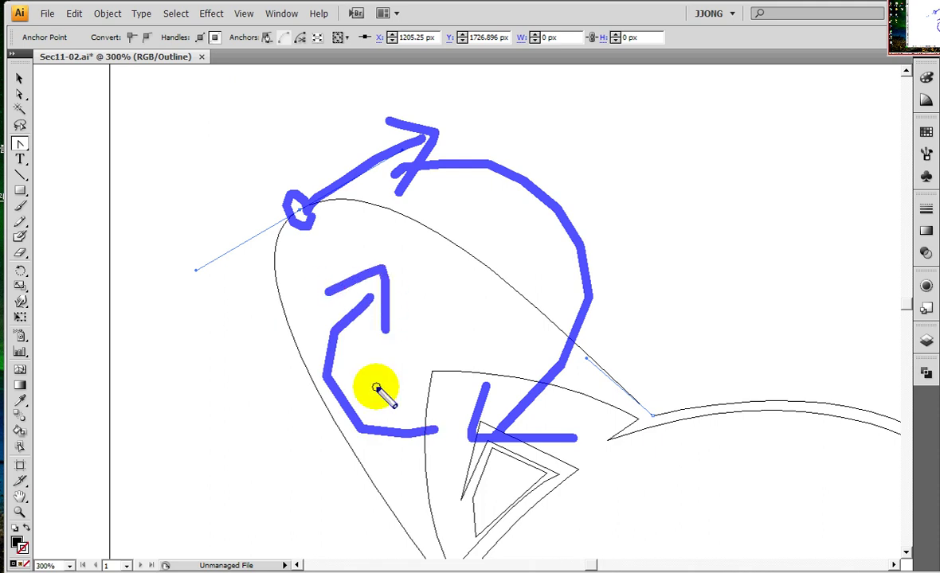
key(Escape)
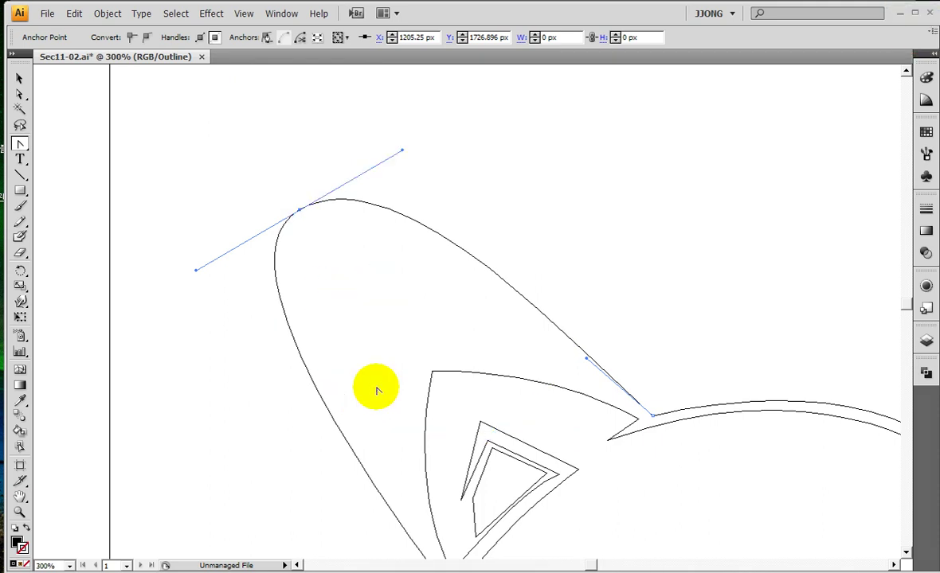
mouse_move(301, 197)
mouse_down()
mouse_move(405, 137)
mouse_move(427, 168)
mouse_up()
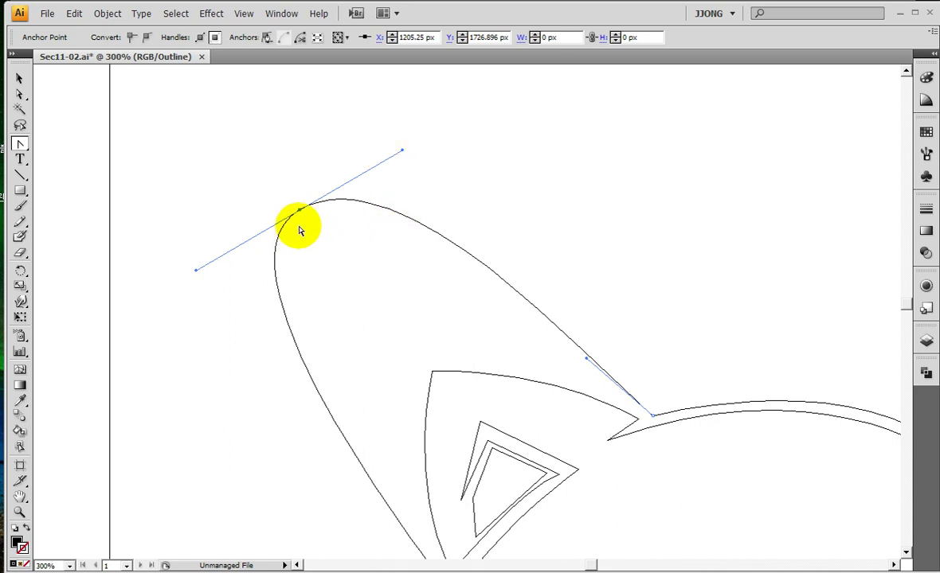
mouse_move(288, 229)
mouse_down()
mouse_move(295, 192)
mouse_move(287, 210)
mouse_move(315, 256)
mouse_move(301, 258)
mouse_up()
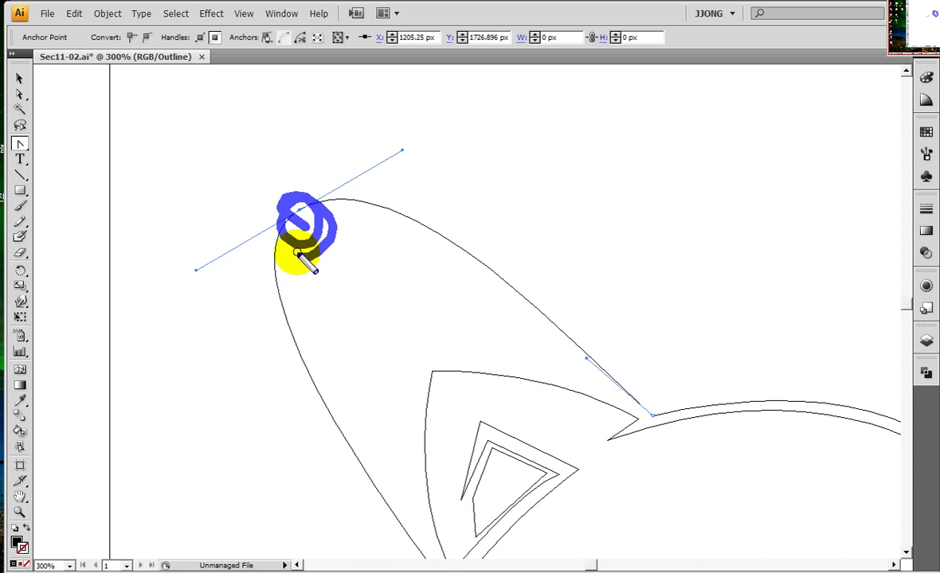
click(299, 213)
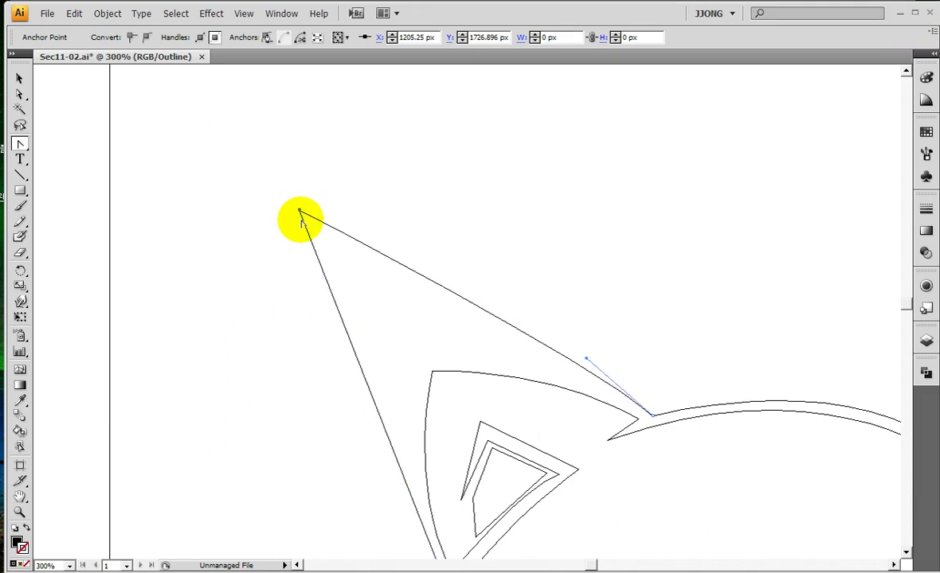
drag(299, 212, 450, 140)
click(327, 213)
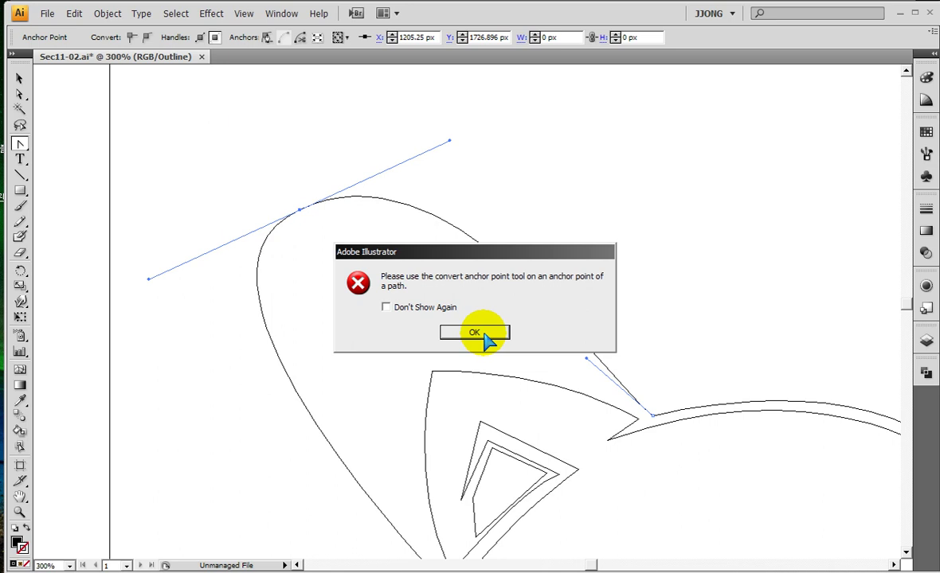
click(475, 333)
click(299, 211)
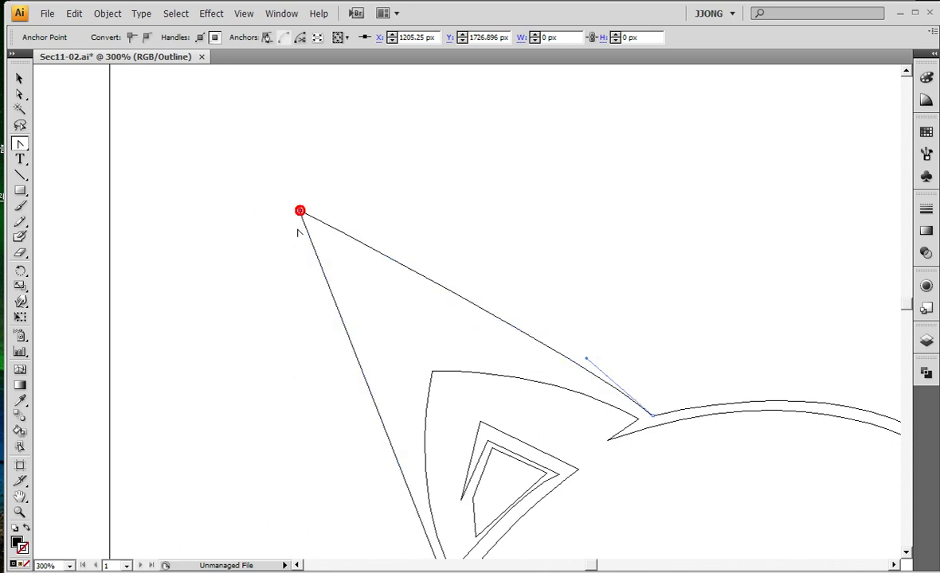
drag(300, 211, 411, 131)
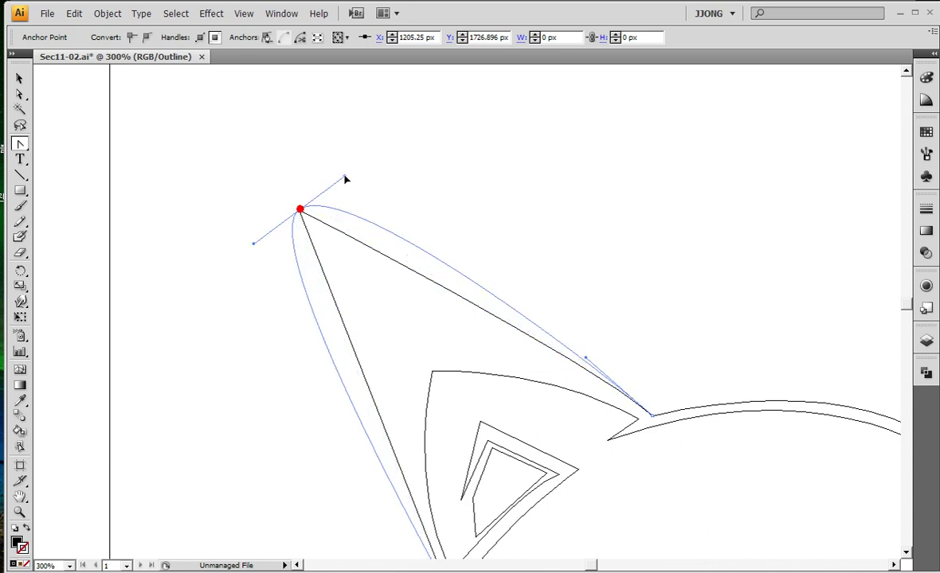
click(299, 211)
key(Return)
click(299, 212)
drag(299, 211, 422, 123)
click(299, 211)
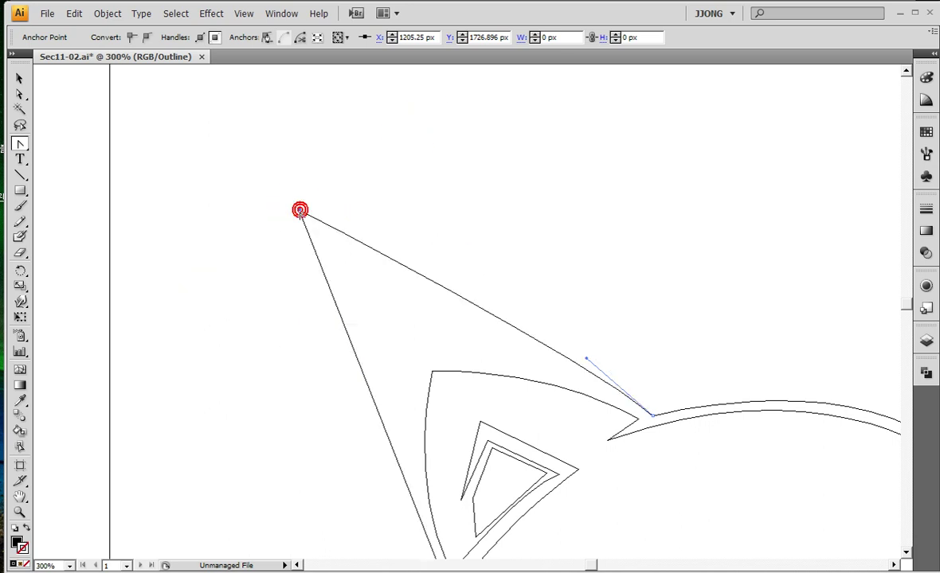
drag(307, 210, 414, 140)
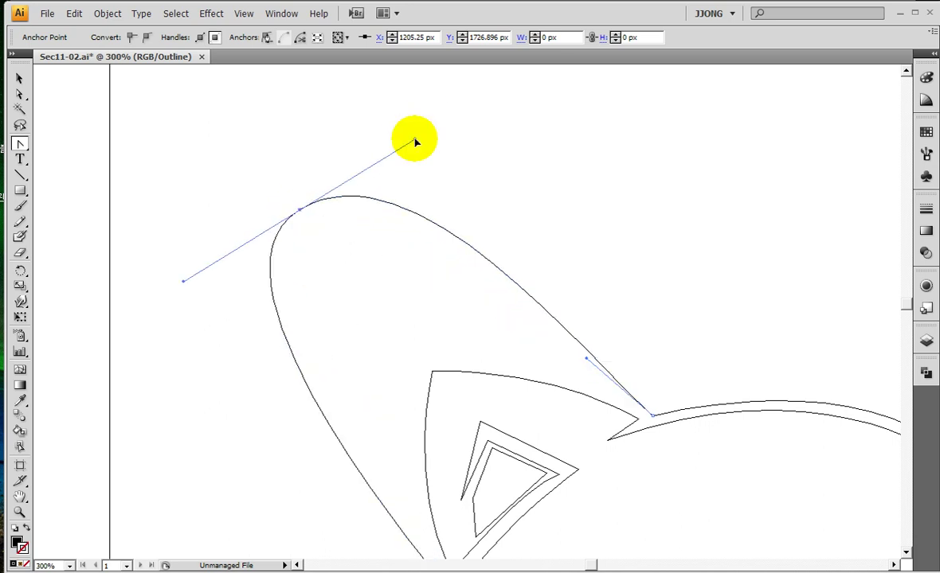
click(300, 209)
key(Return)
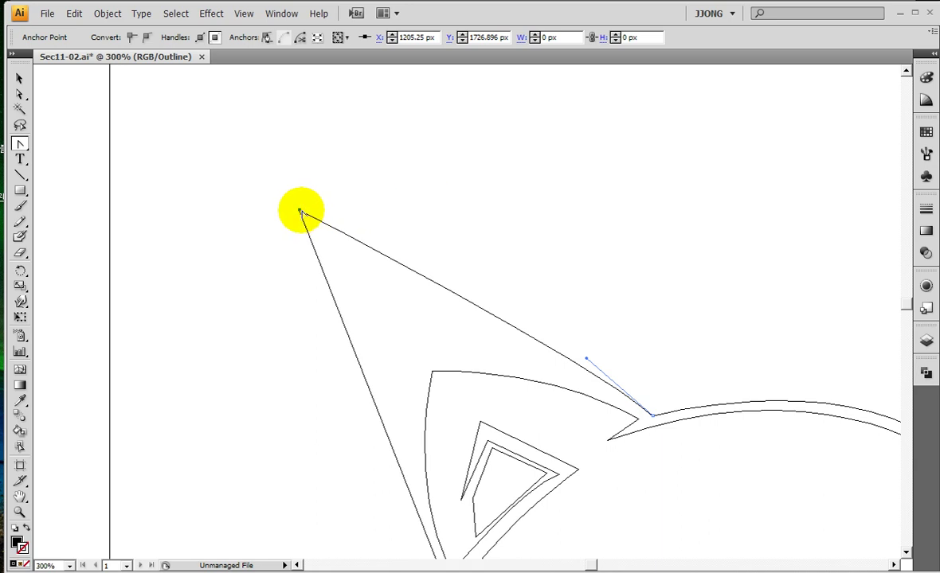
drag(300, 211, 410, 144)
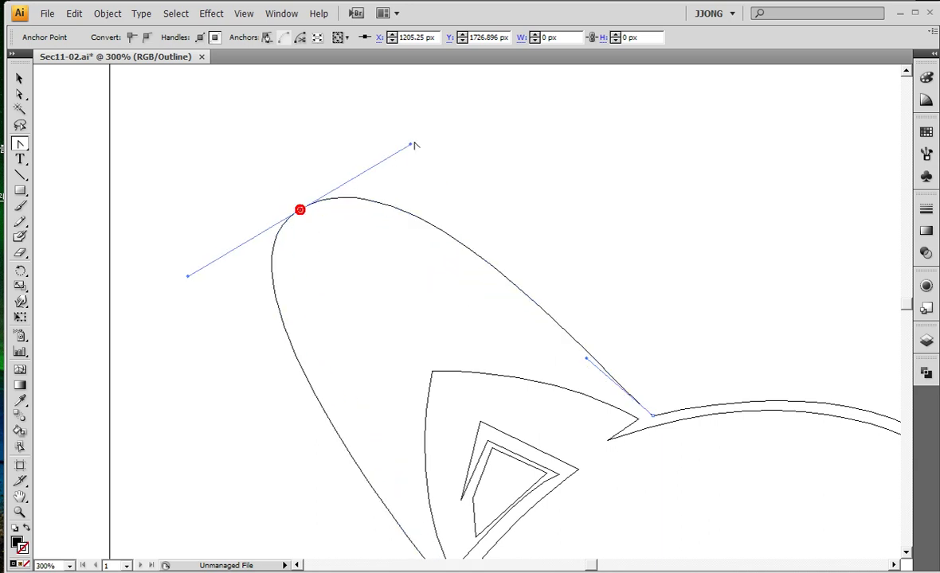
click(300, 211)
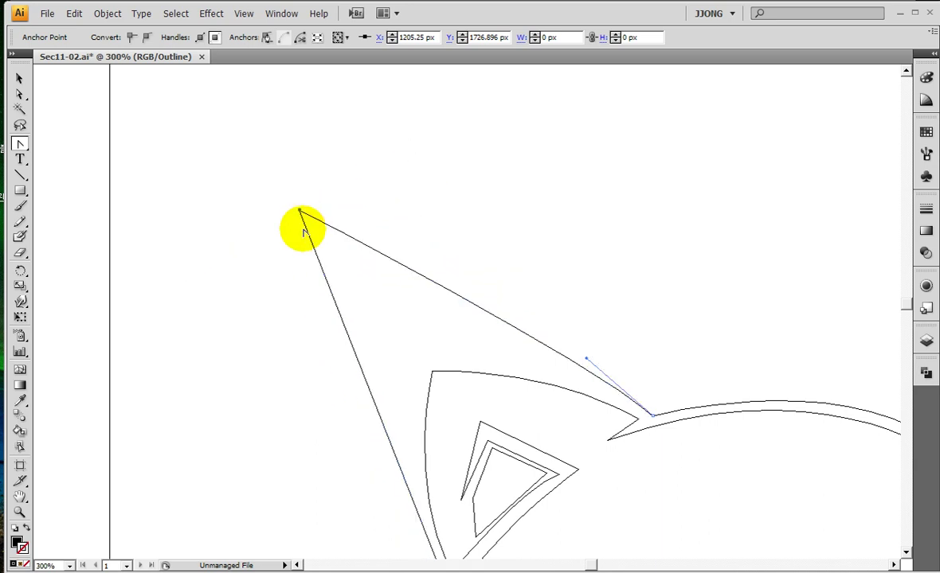
click(300, 212)
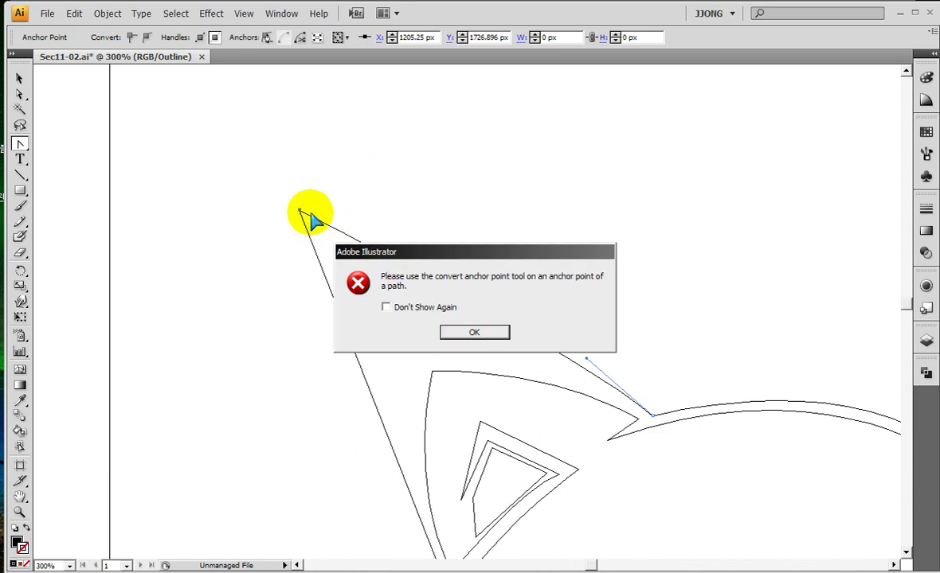
key(Return)
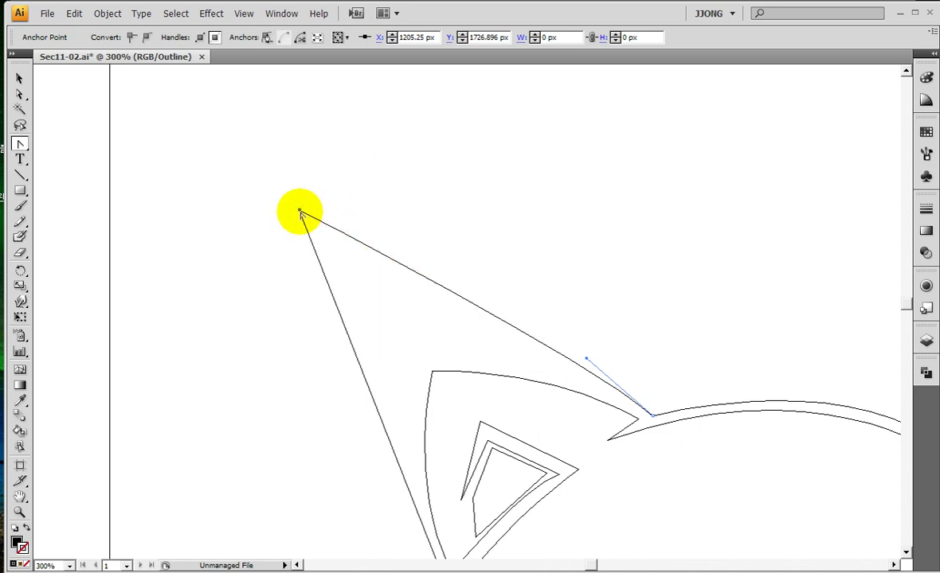
Drag direction handles out of the ear's top corner anchor to round it into a smooth curve.
drag(301, 211, 362, 170)
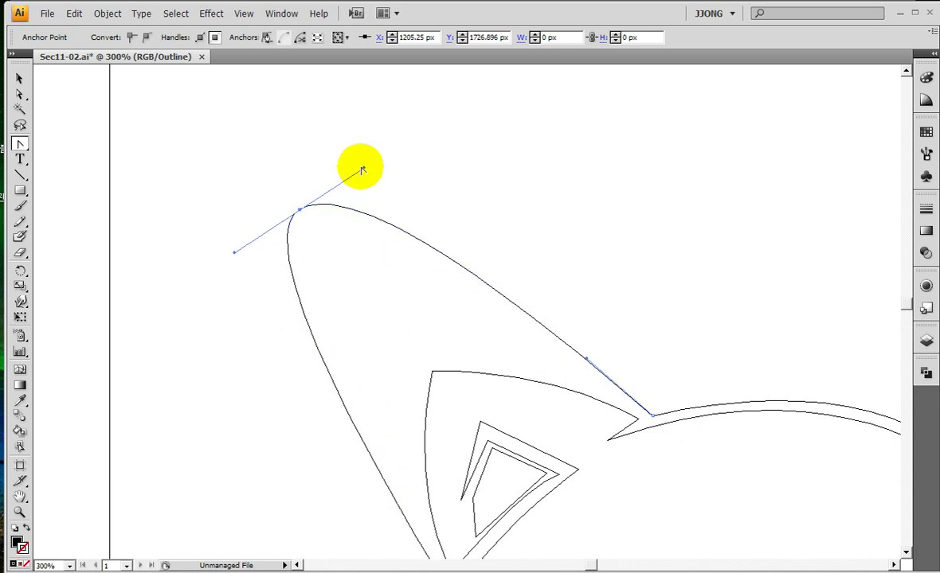
click(301, 221)
drag(301, 223, 320, 247)
mouse_move(401, 334)
mouse_down()
mouse_move(396, 391)
mouse_move(457, 329)
mouse_move(437, 325)
mouse_move(465, 334)
mouse_up()
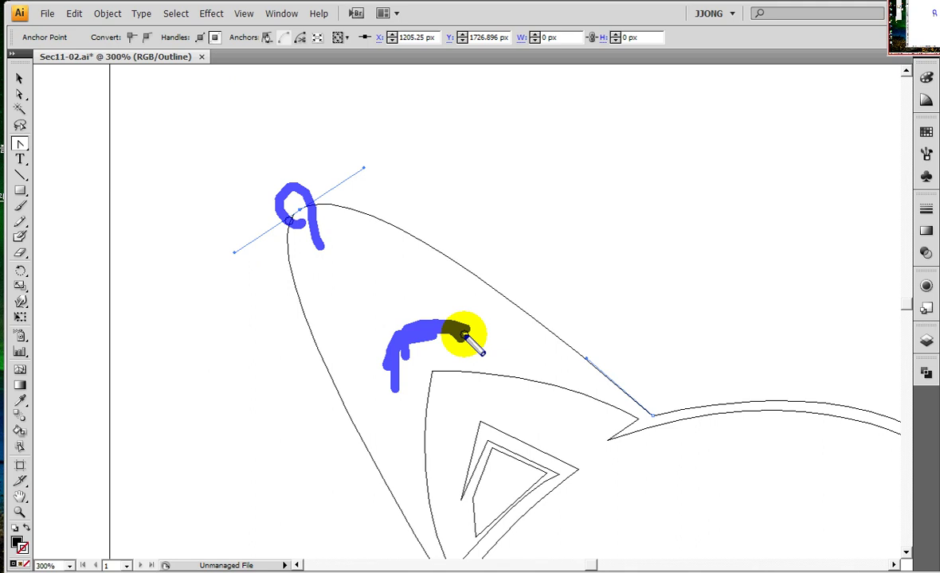
drag(42, 110, 38, 118)
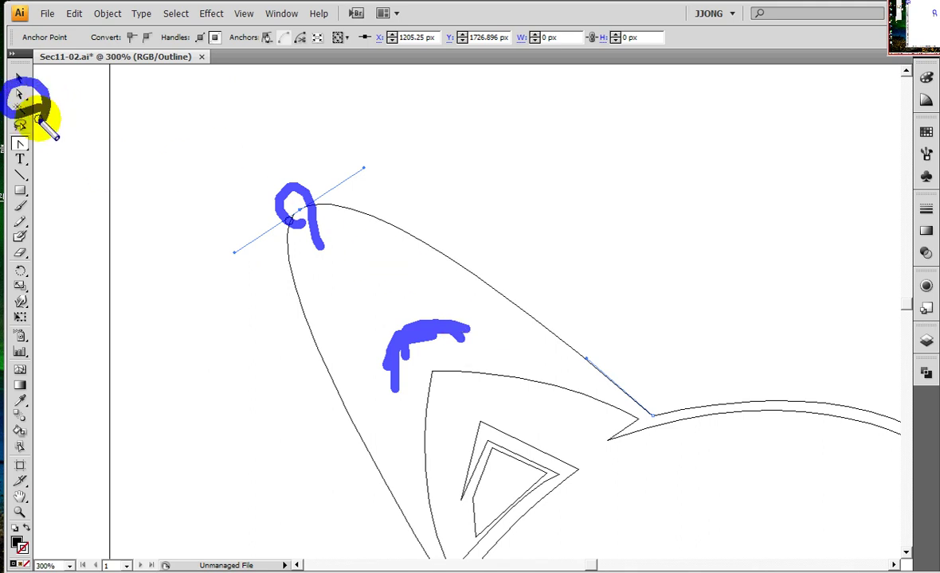
key(Escape)
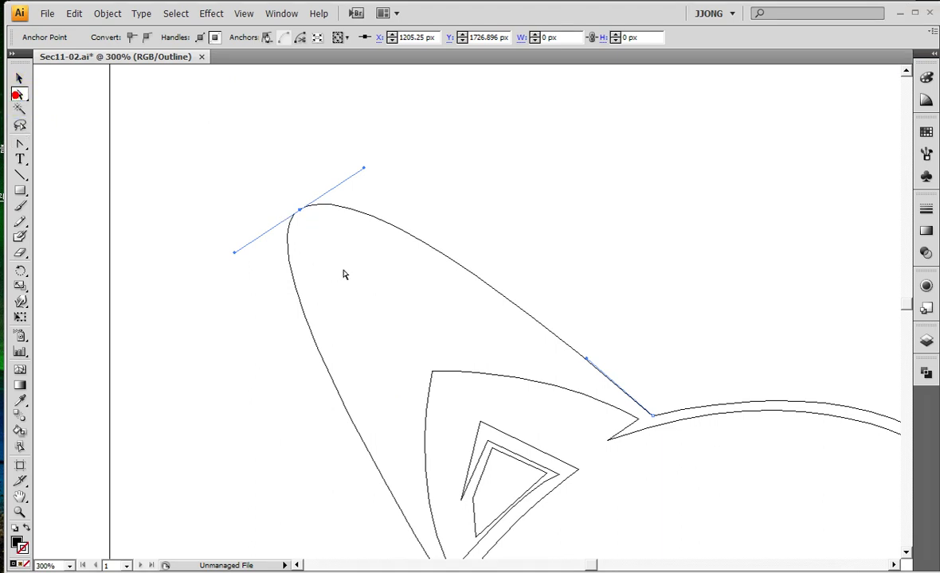
Move the ear's rounded top anchor down and to the right.
drag(302, 213, 412, 350)
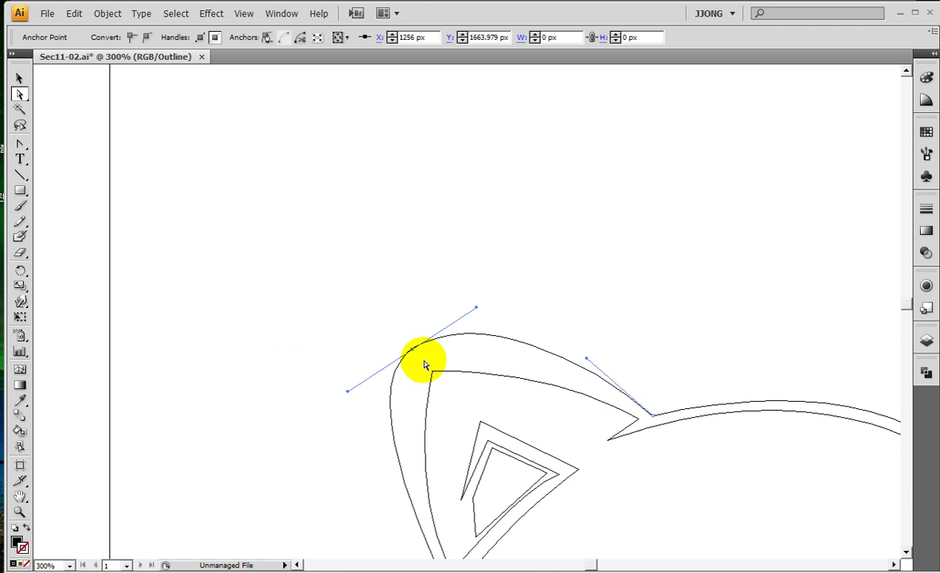
key(ctrl+2)
drag(414, 350, 489, 308)
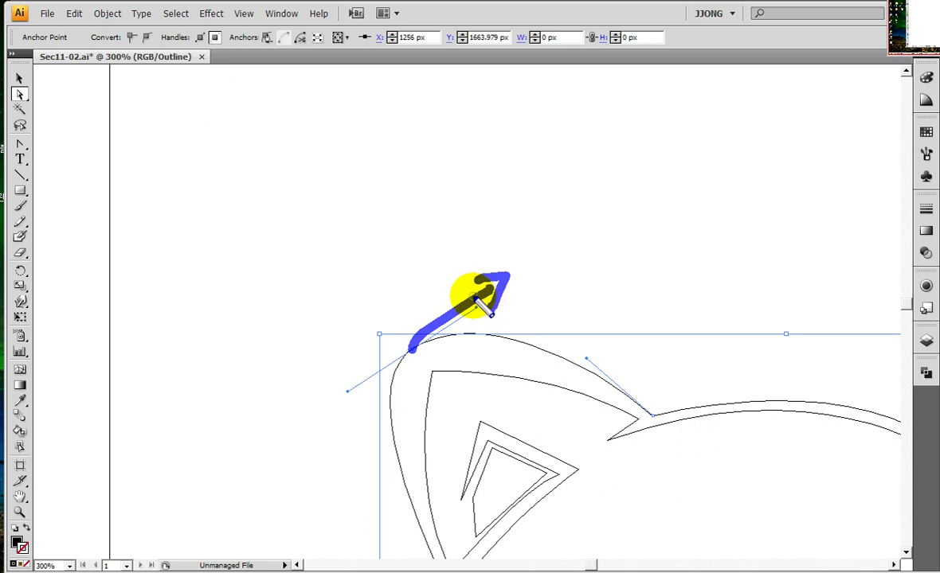
Shorten the upper and lower-left handles and raise the upper handle to reshape the tip.
drag(482, 307, 448, 320)
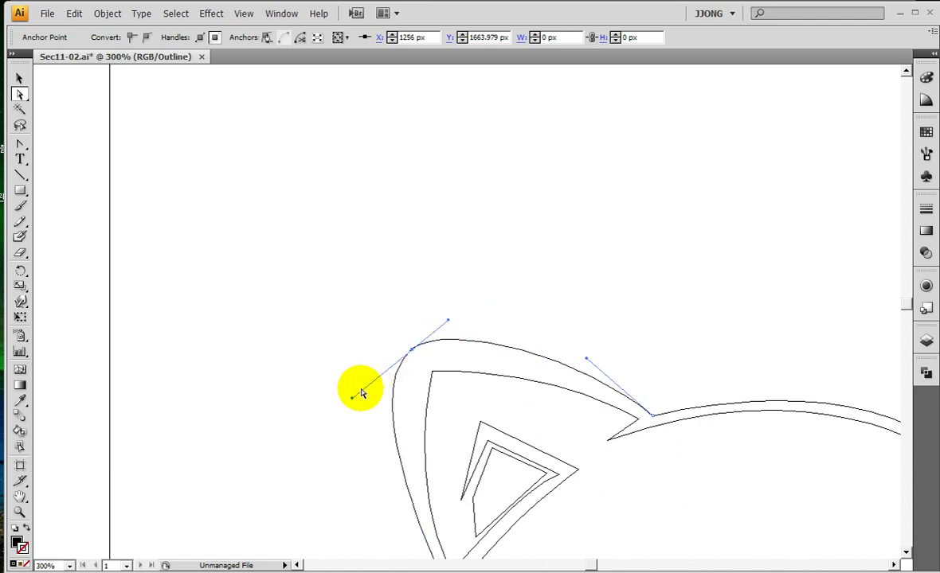
drag(351, 399, 365, 379)
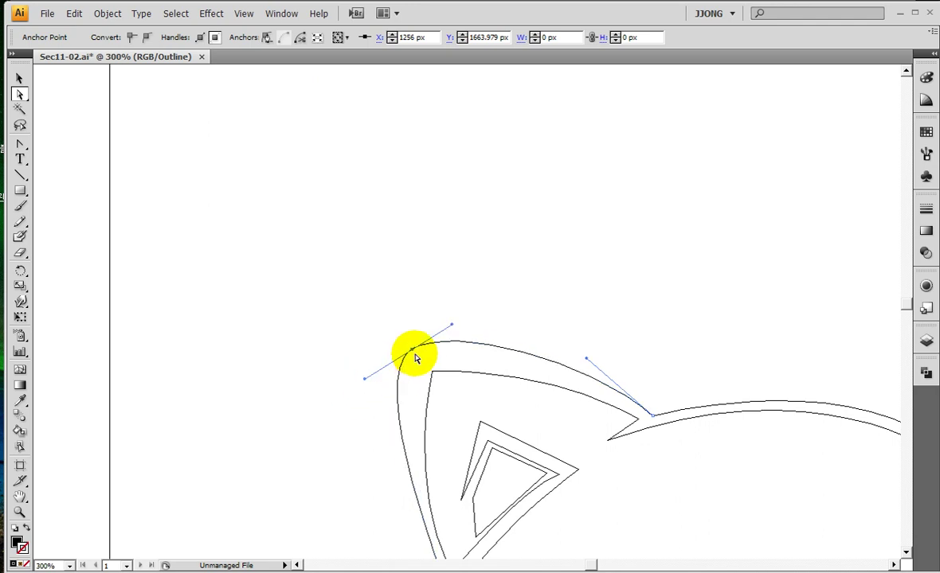
drag(451, 326, 453, 320)
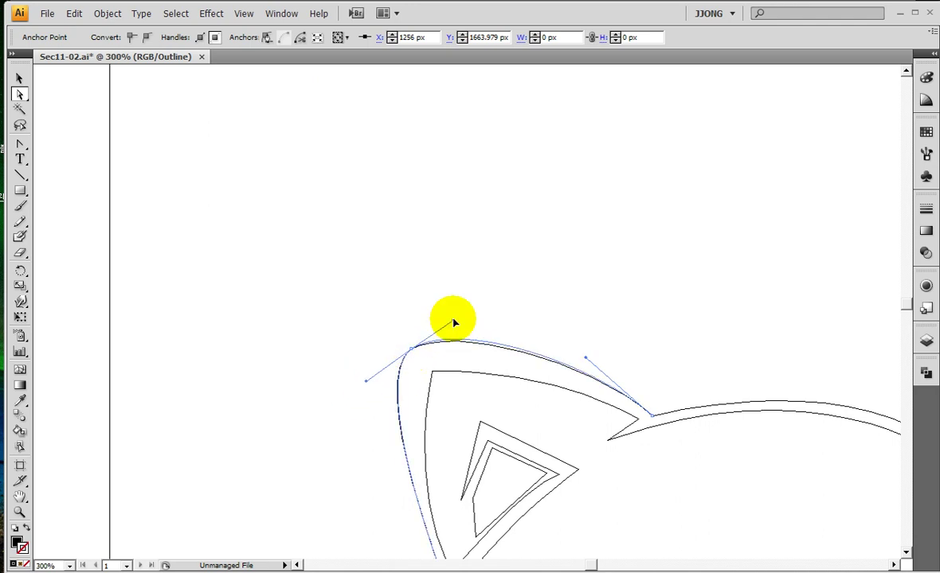